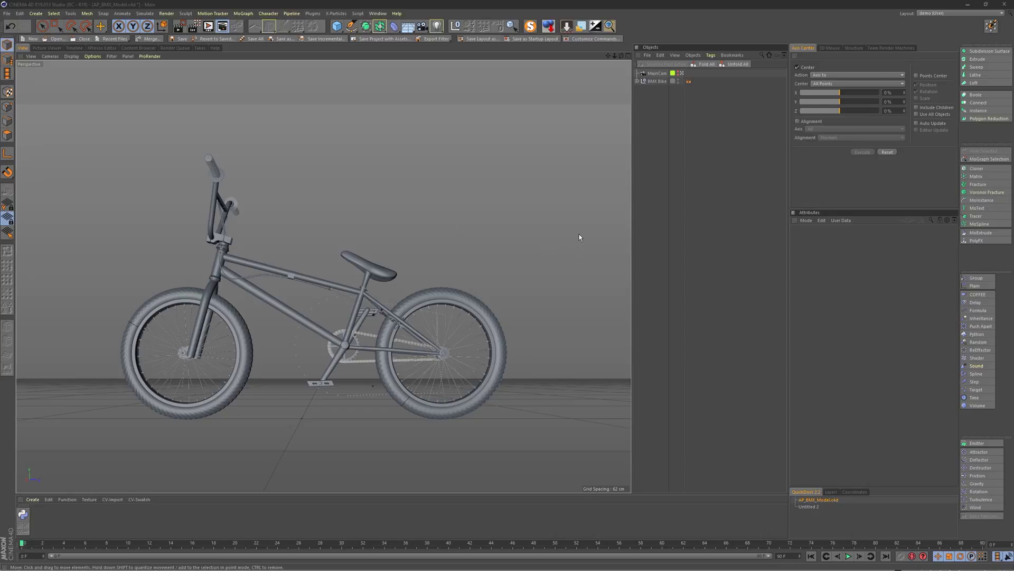
- Switch to the Untitled 2 document, add a circle spline and drop it onto the floor
left_click(808, 506)
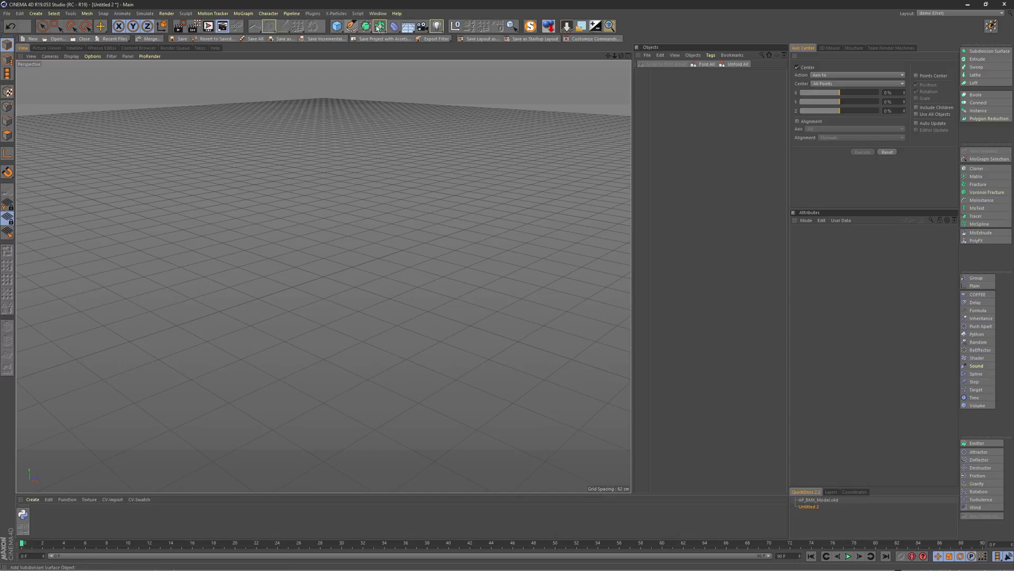
left_click(351, 26)
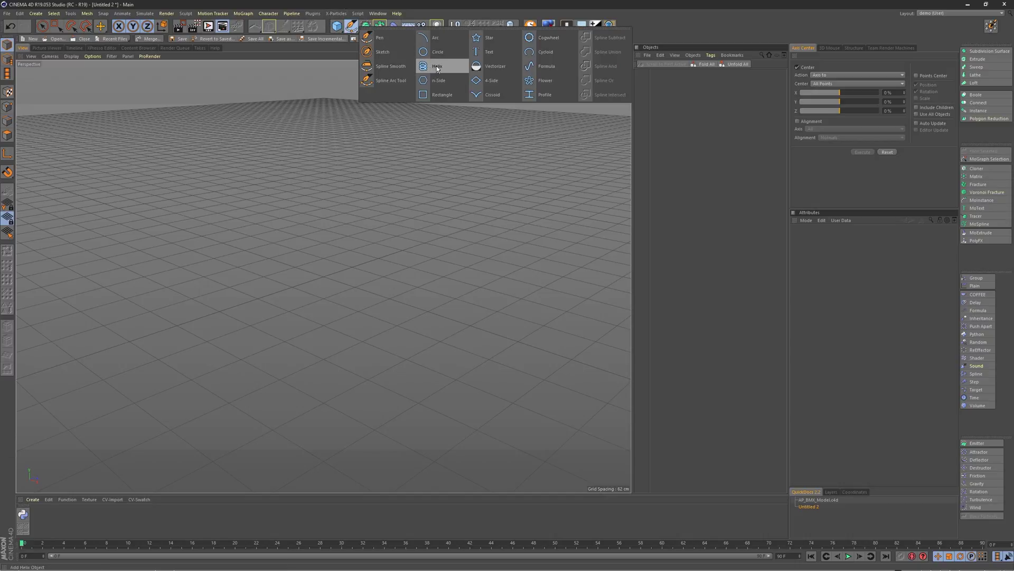
left_click(437, 51)
left_click_drag(388, 231, 338, 281, "alt")
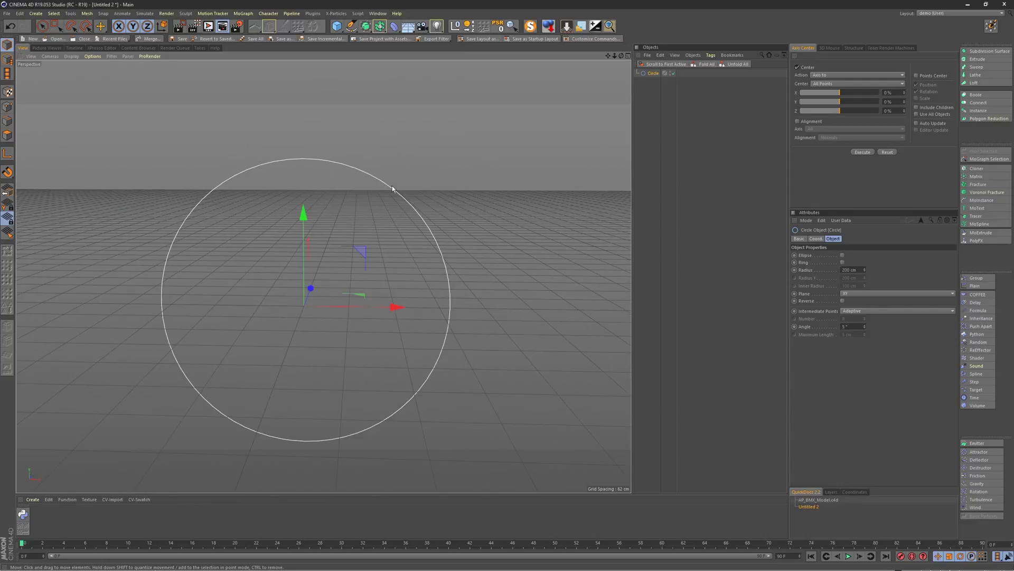
left_click_drag(393, 189, 325, 233, "alt")
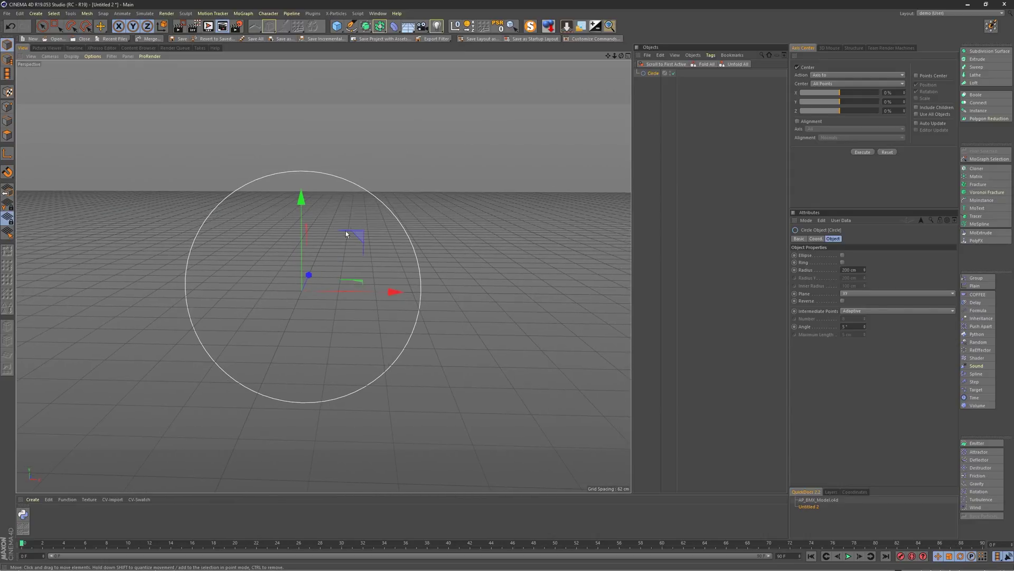
left_click(569, 27)
left_click_drag(306, 276, 277, 284, "alt")
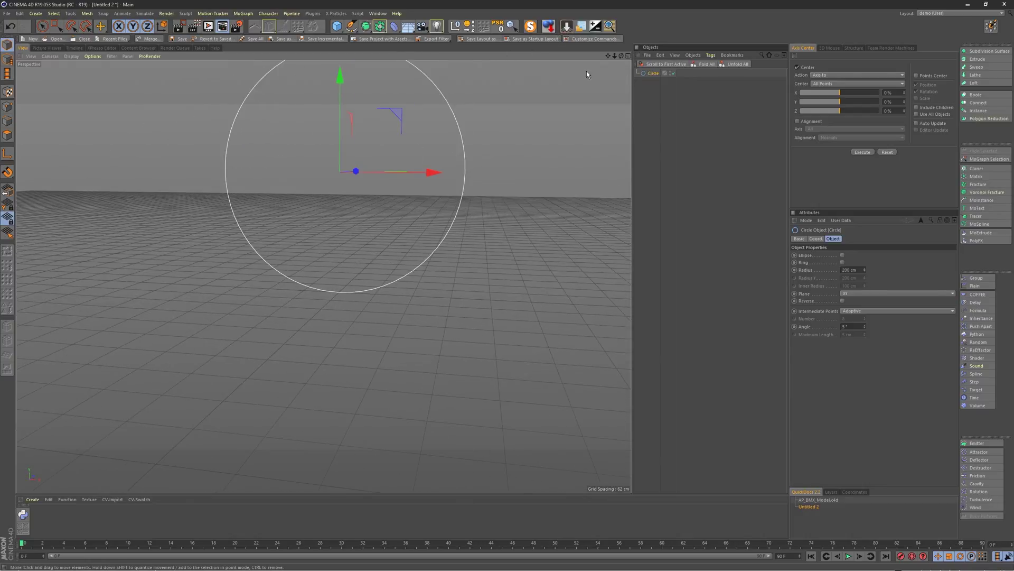
- Add a star spline and set its number of points to 5
left_click(350, 26)
left_click(485, 38)
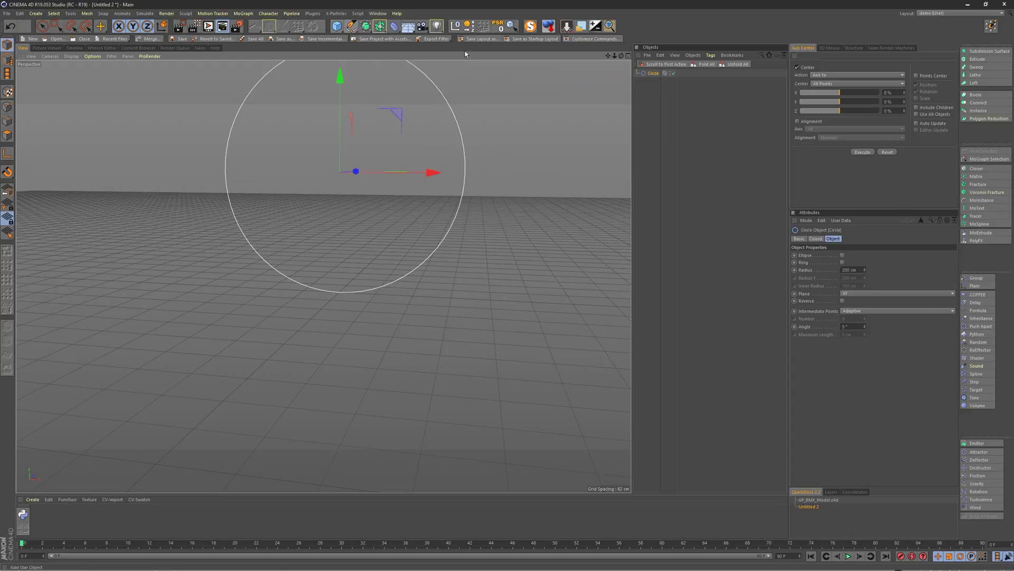
left_click(845, 279)
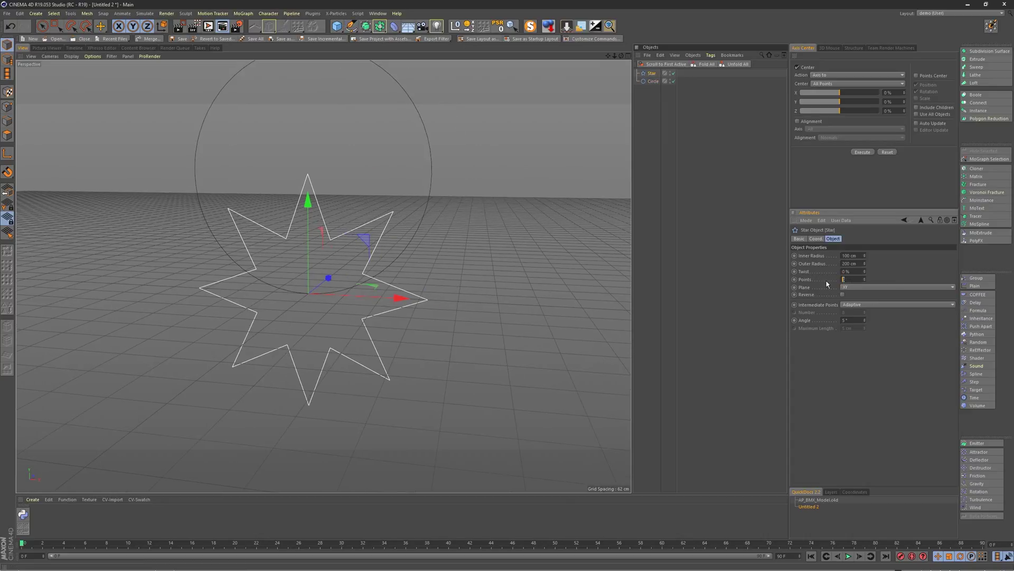
type("5")
key("Return")
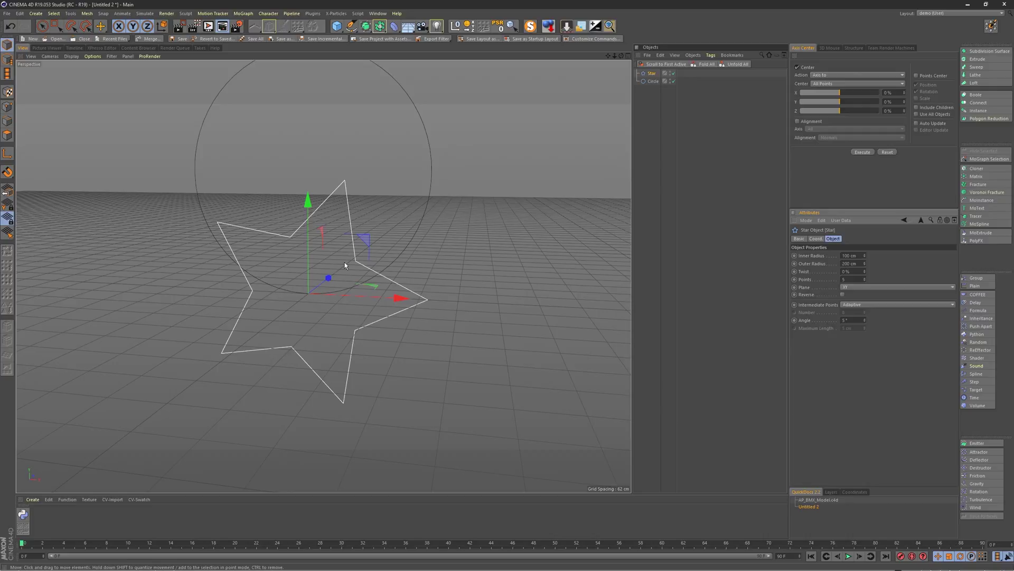
- Move the star away from the origin, to one side of the circle and at about its height
left_click_drag(345, 263, 373, 257, "alt")
left_click_drag(330, 228, 628, 178)
middle_click_drag(570, 192, 369, 238, "alt")
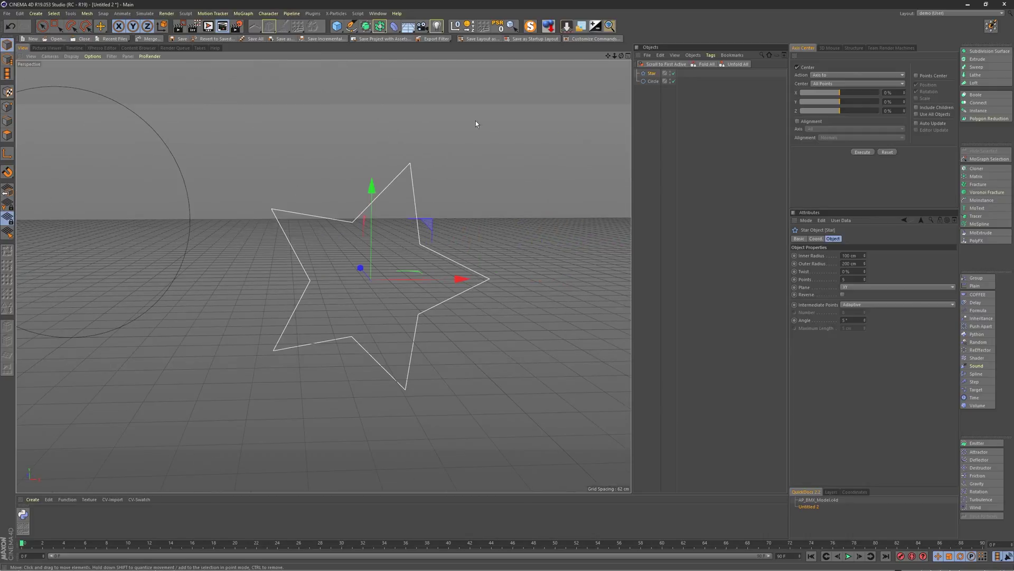
left_click_drag(418, 211, 380, 208, "alt")
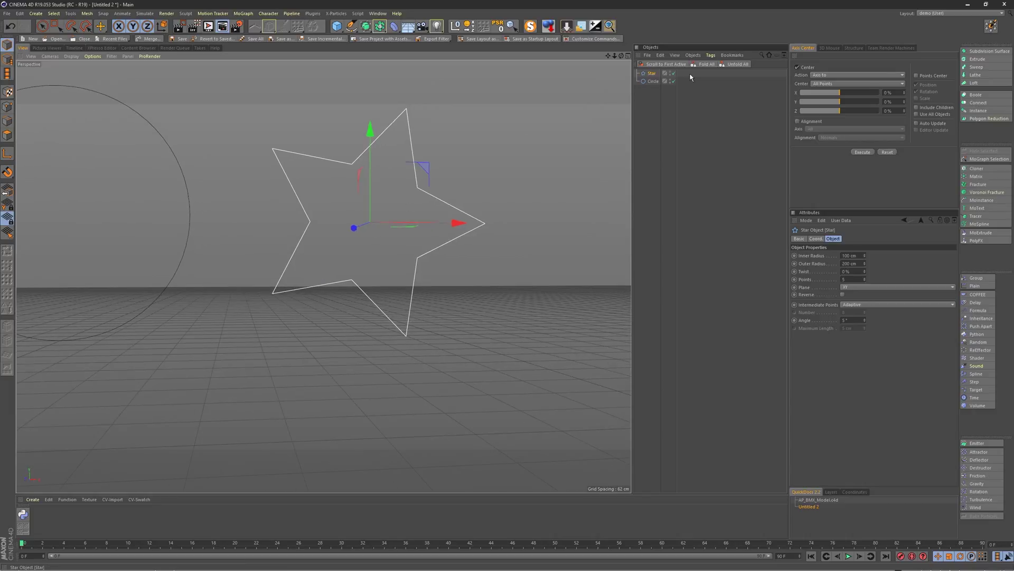
- Make the star a child of the circle, then move it down beside the circle and tilt it freehand
left_click_drag(651, 74, 652, 82)
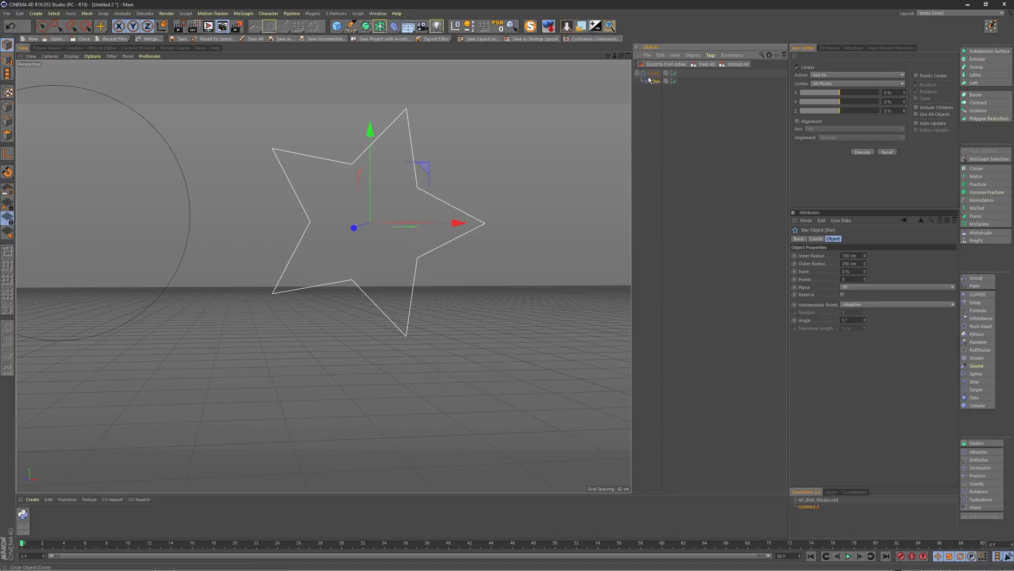
left_click_drag(421, 164, 242, 271)
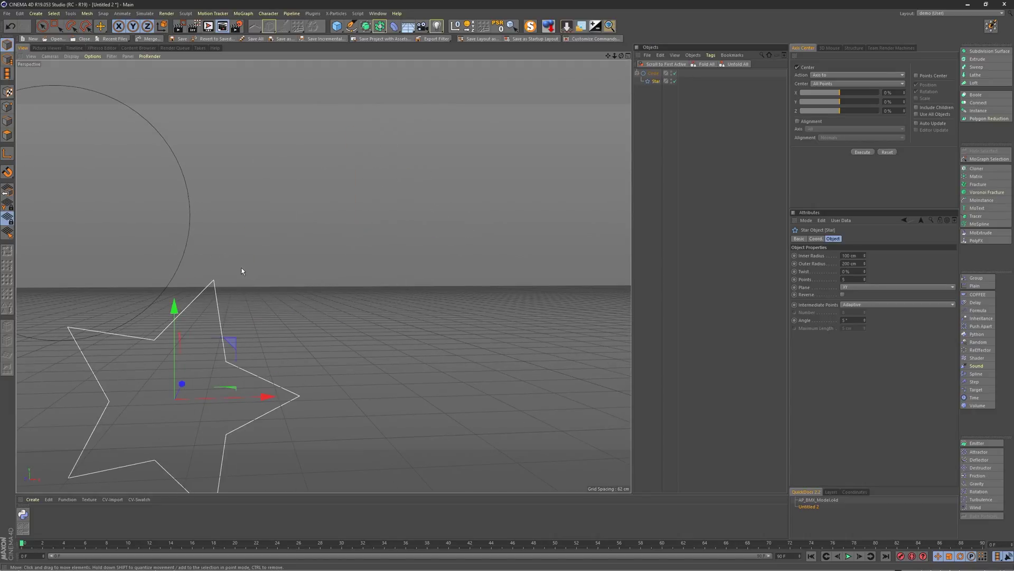
middle_click_drag(242, 271, 445, 184, "alt")
key("r")
left_click_drag(407, 272, 446, 321)
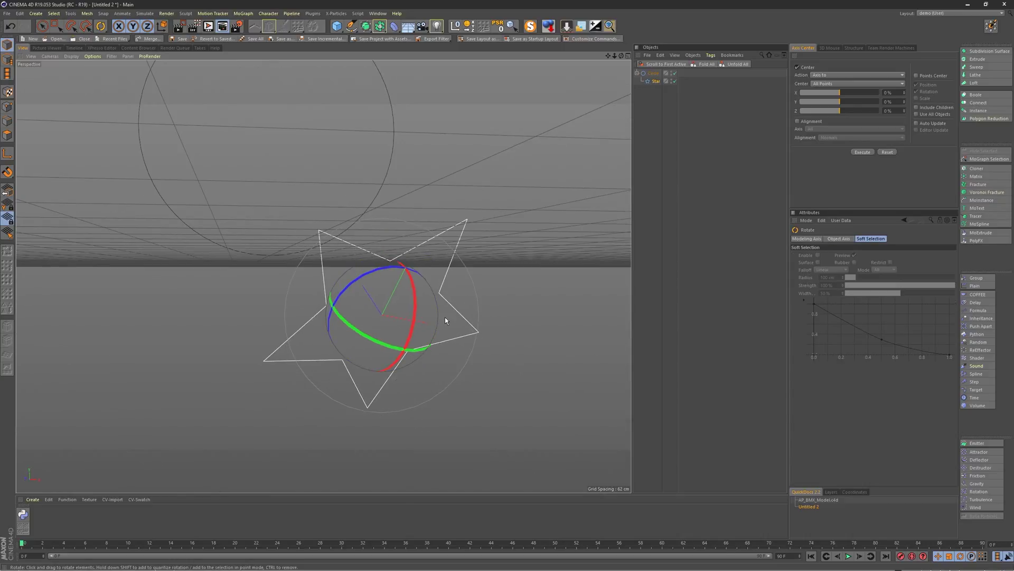
- Add a cube and make the circle, with its nested star, a child of the cube
left_click(651, 74)
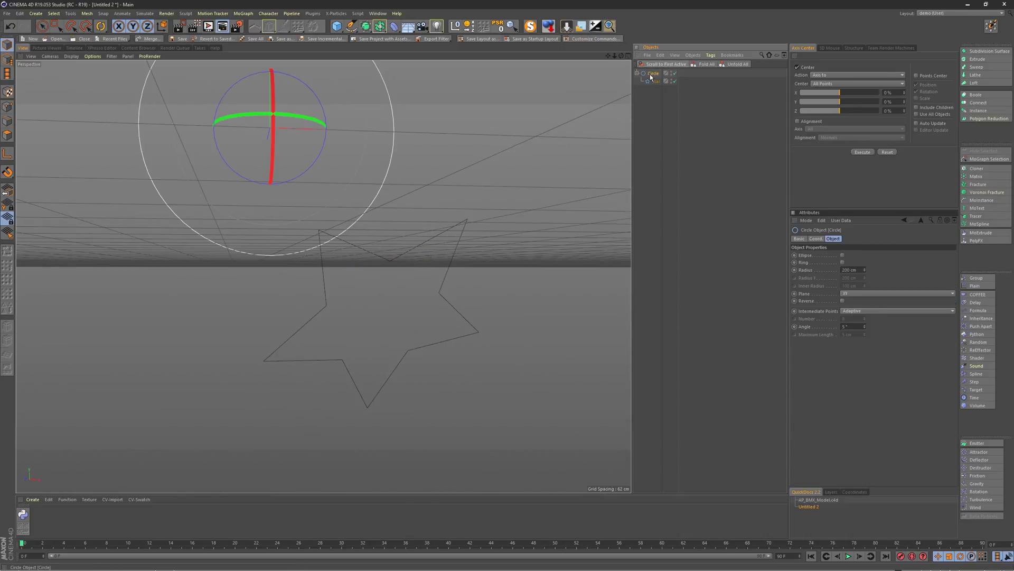
middle_click_drag(551, 228, 557, 66, "alt")
left_click_drag(324, 277, 304, 237, "alt")
scroll(303, 236, "down", 3)
left_click(337, 26)
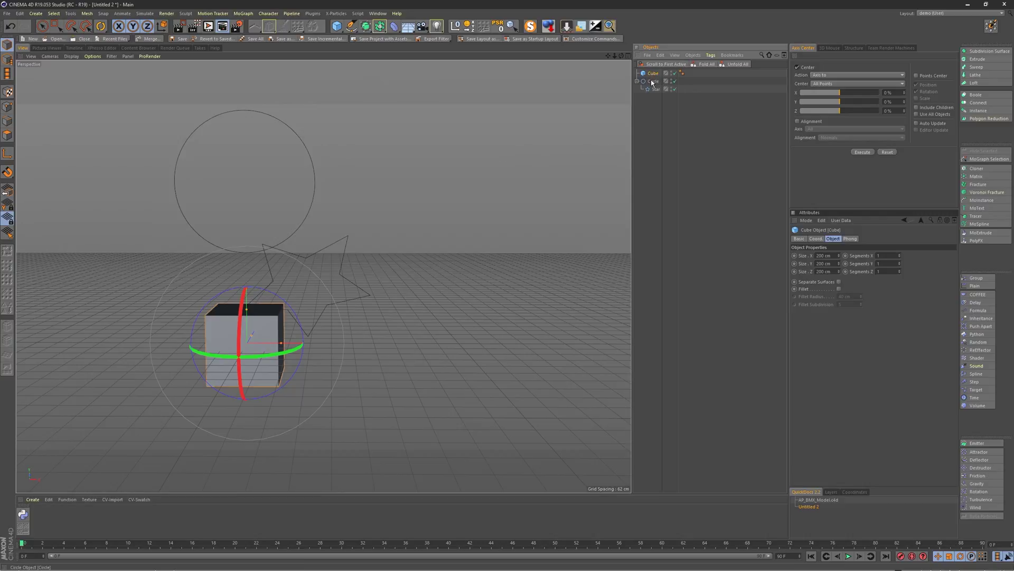
left_click_drag(652, 83, 653, 75)
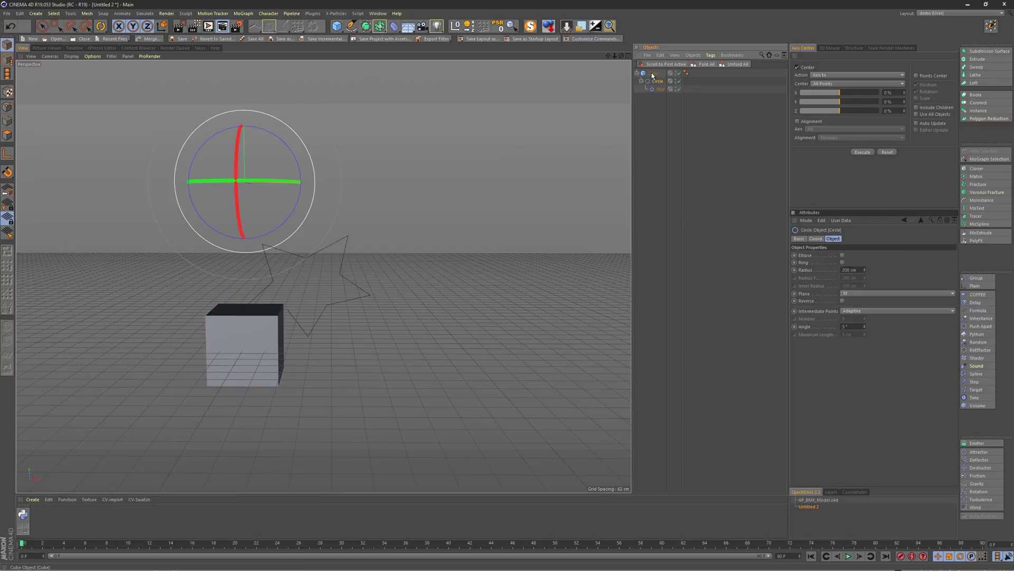
- Move the circle with its star straight down until both hang below the cube
key("e")
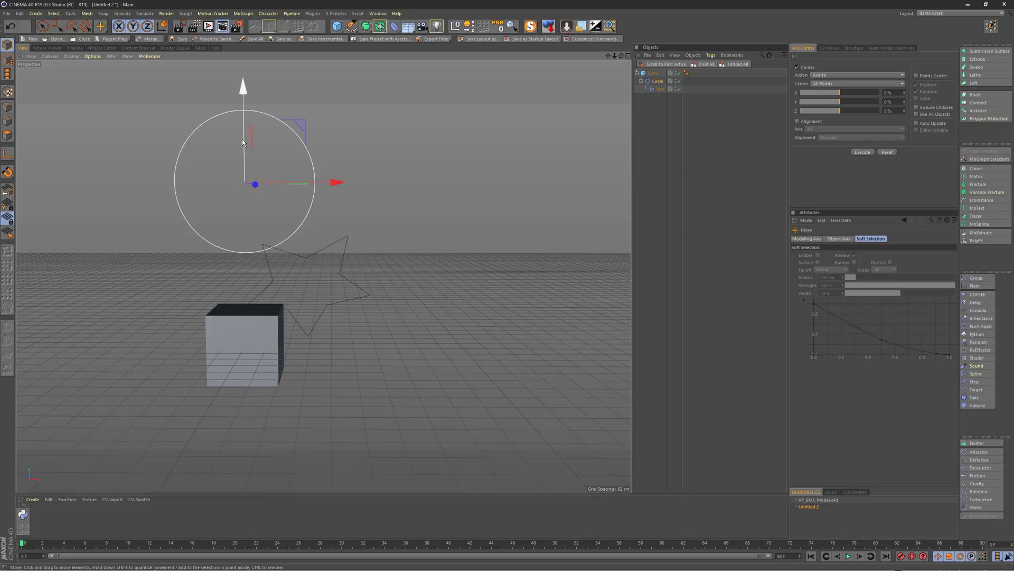
left_click_drag(243, 159, 225, 453)
middle_click_drag(324, 276, 363, 210, "alt")
right_click_drag(362, 210, 271, 231, "alt")
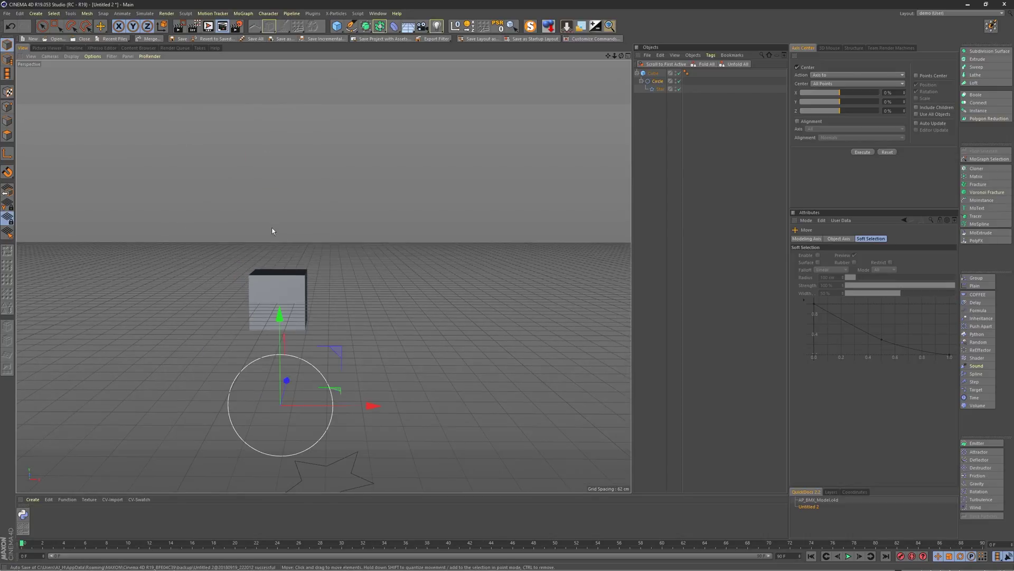
middle_click_drag(271, 231, 308, 207, "alt")
- Drop the cube onto the floor and inspect its nested circle and star from above and below
left_click(653, 73)
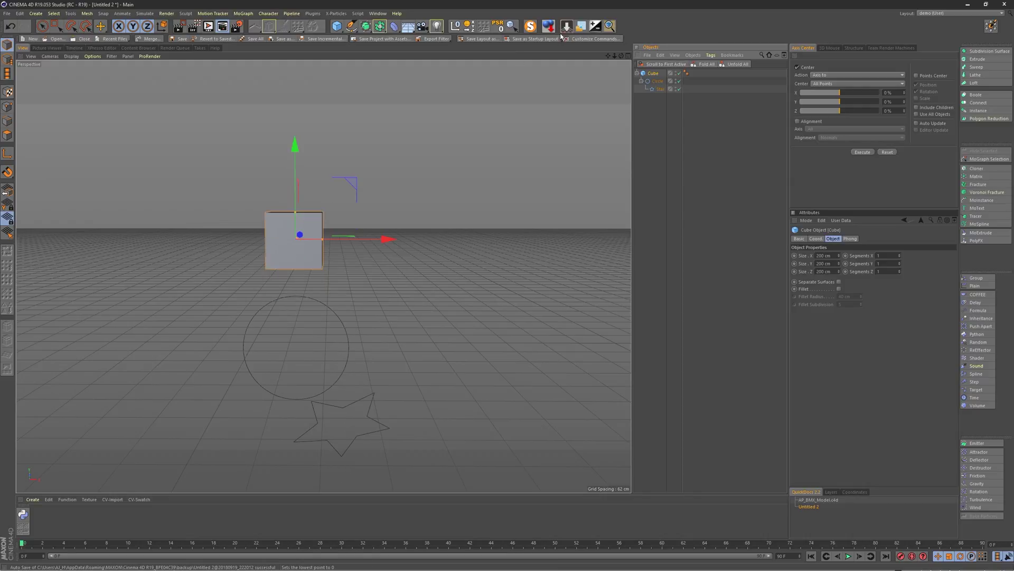
left_click_drag(274, 289, 280, 261)
right_click_drag(280, 261, 324, 268, "alt")
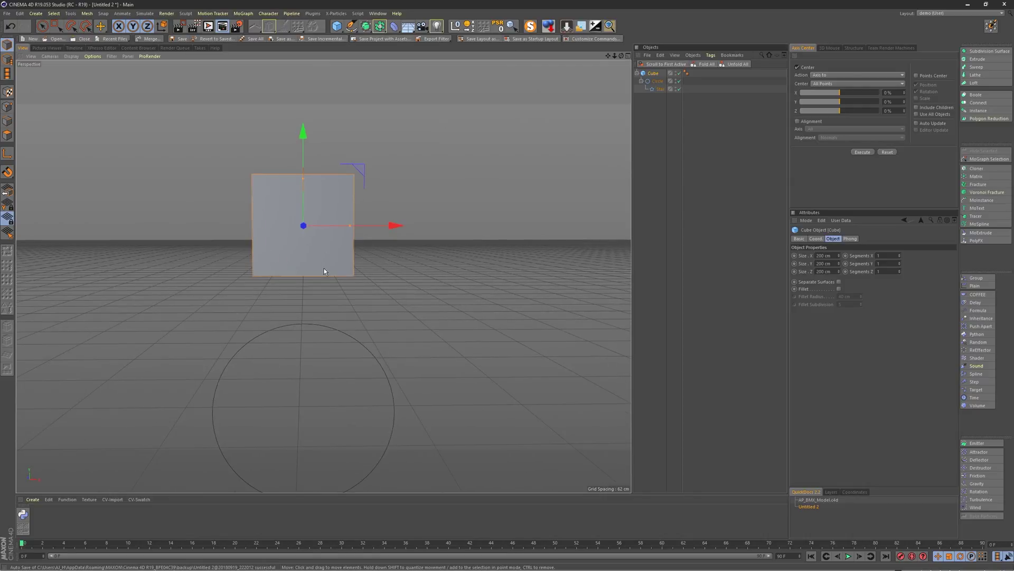
left_click_drag(281, 274, 285, 233, "alt")
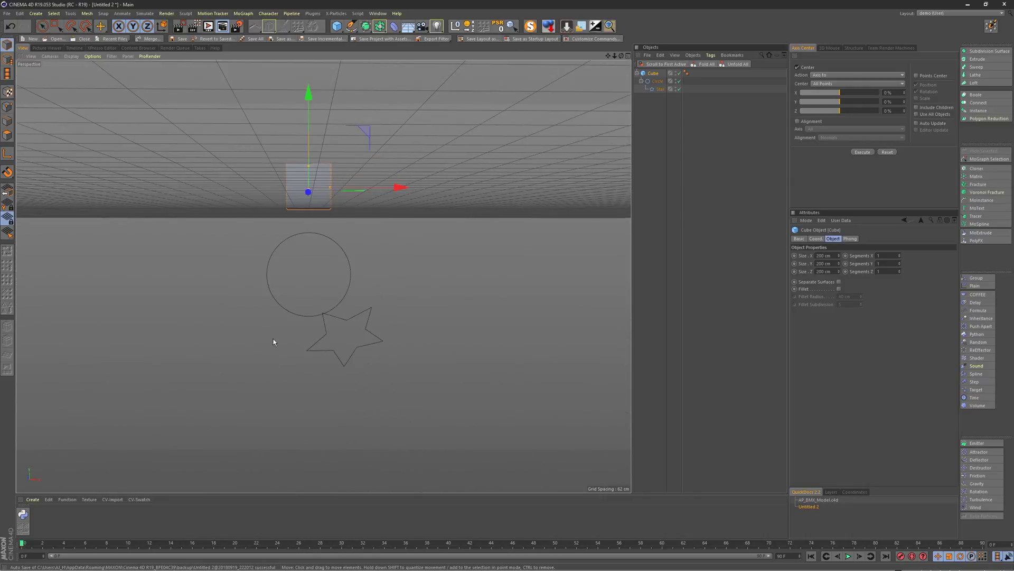
left_click_drag(310, 199, 329, 233, "alt")
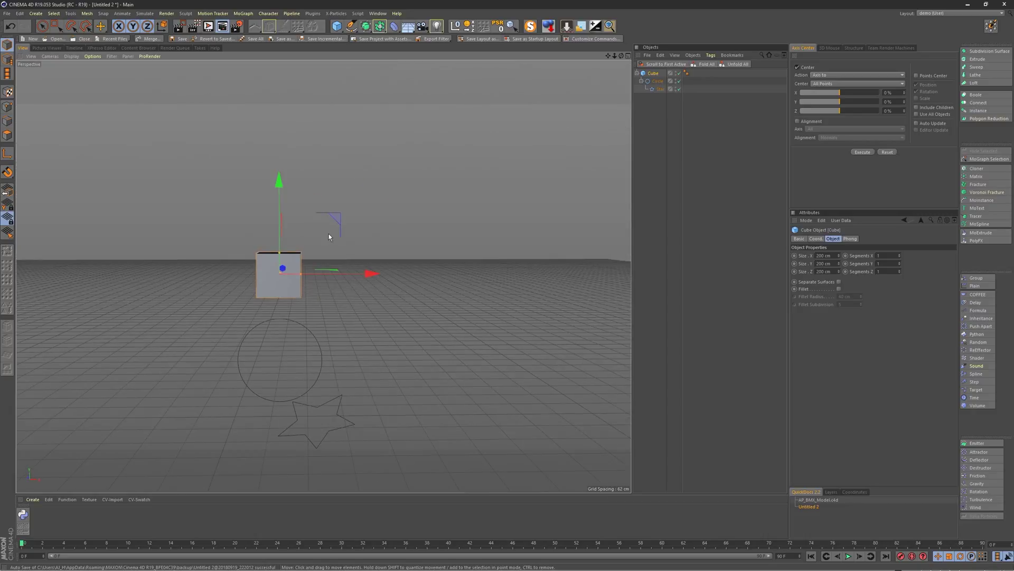
- Drop the circle with its nested star onto the floor
left_click(657, 81)
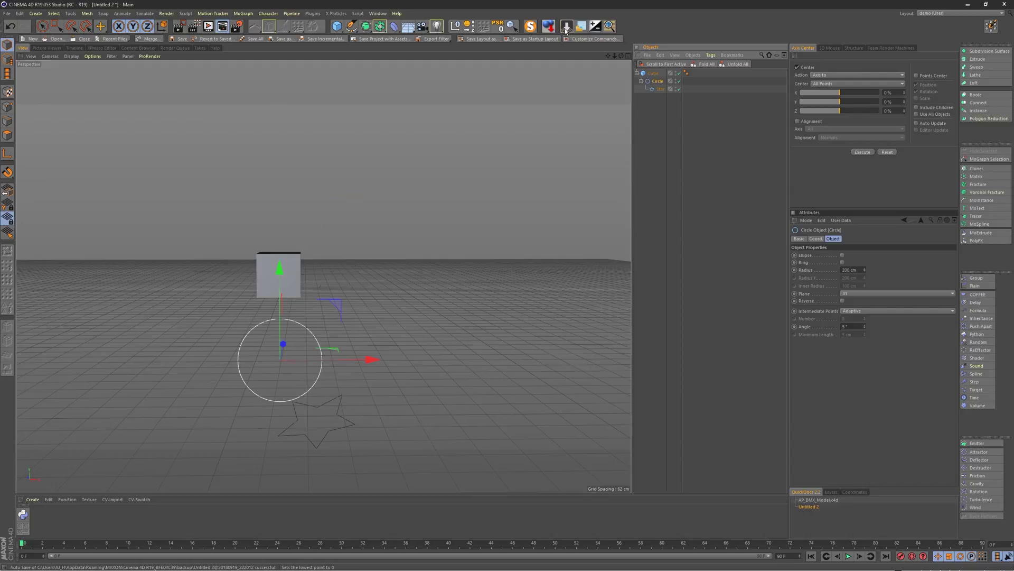
left_click_drag(391, 345, 392, 180)
mouse_move(320, 245)
left_mouse_down("alt")
mouse_move(366, 239)
mouse_move(294, 257)
mouse_move(338, 243)
mouse_move(317, 245)
left_mouse_up("alt")
right_click_drag(281, 259, 314, 259, "alt")
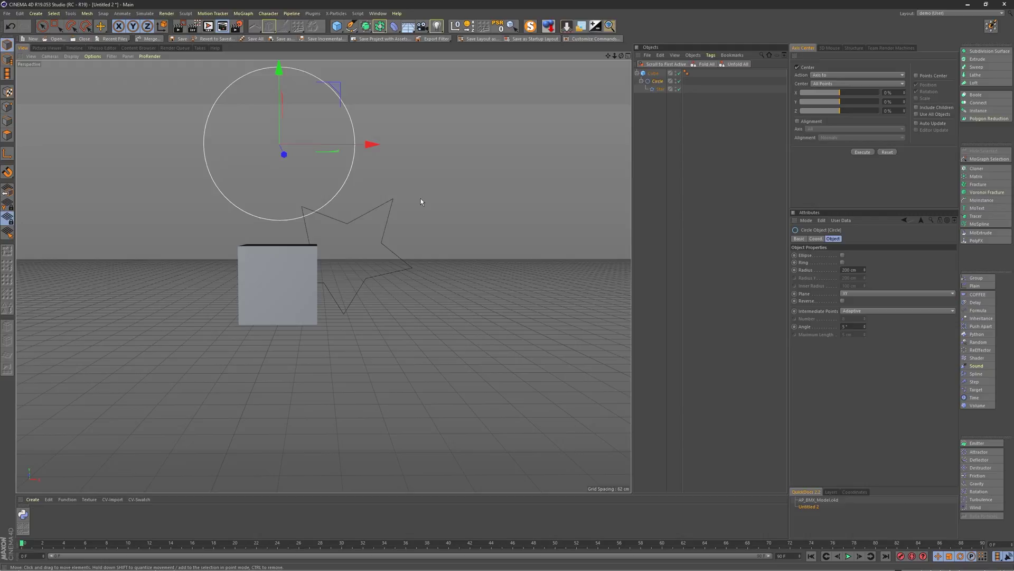
middle_click_drag(421, 202, 265, 262, "alt")
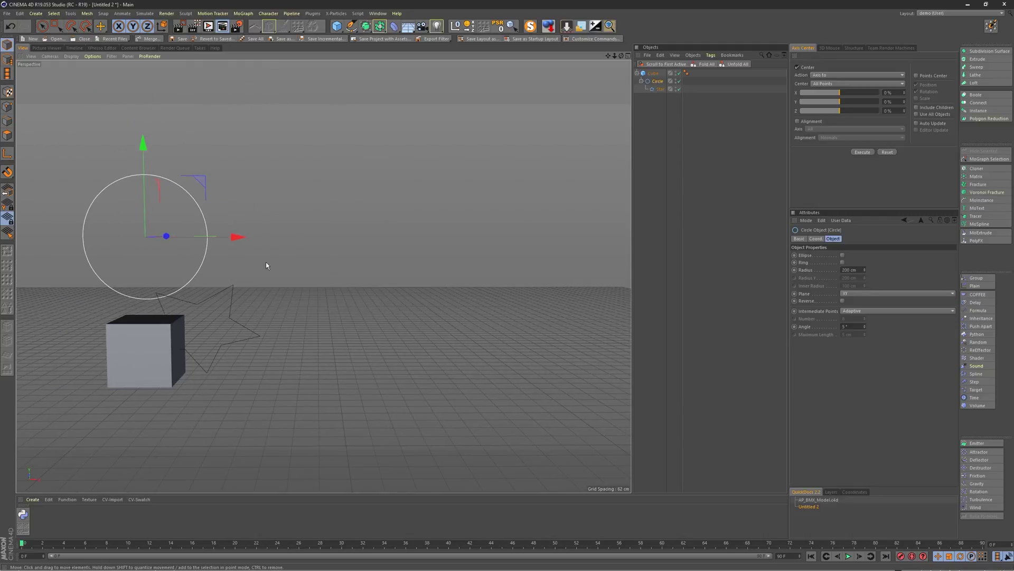
- Add a Boole object and hide the cube hierarchy in the viewport
left_click(380, 26)
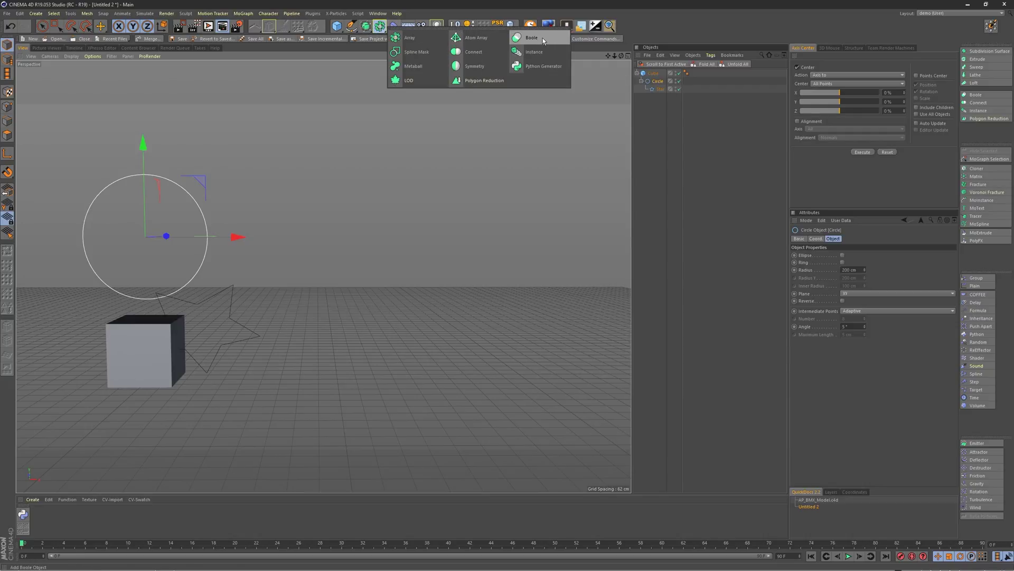
left_click(542, 38)
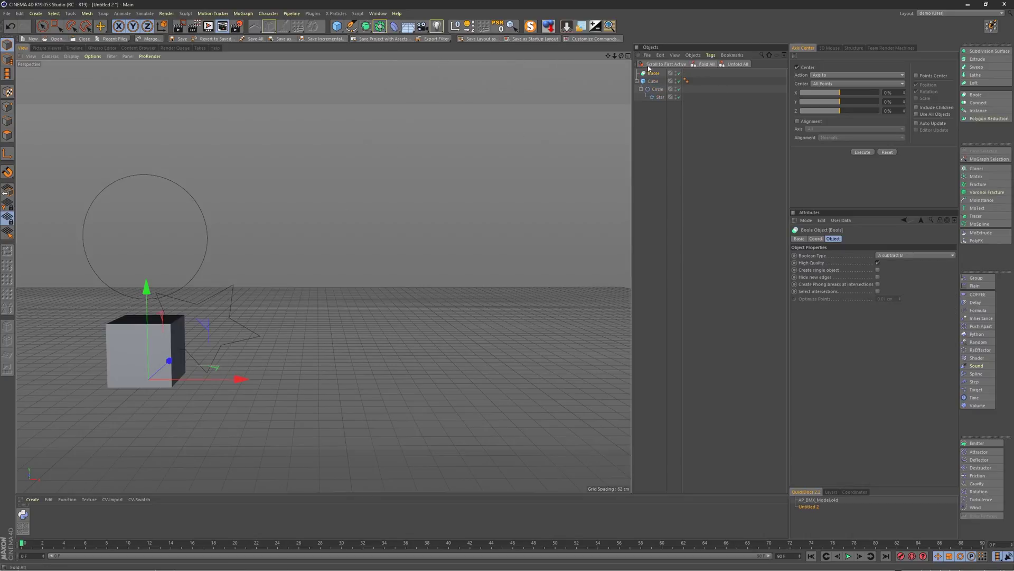
left_click(676, 80)
left_click(676, 79)
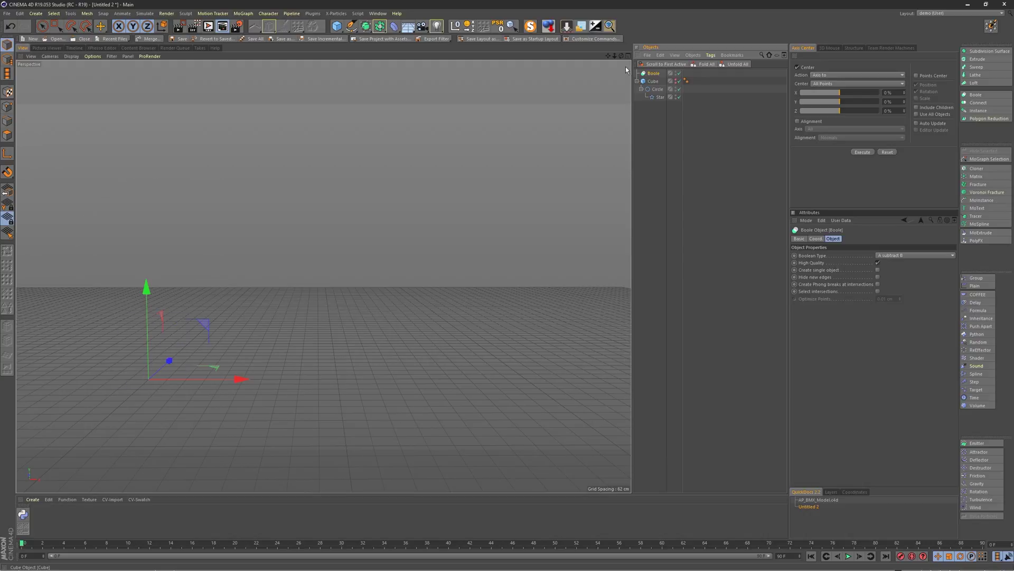
- Add a second cube and a sphere at the origin
left_click_drag(336, 26, 507, 59)
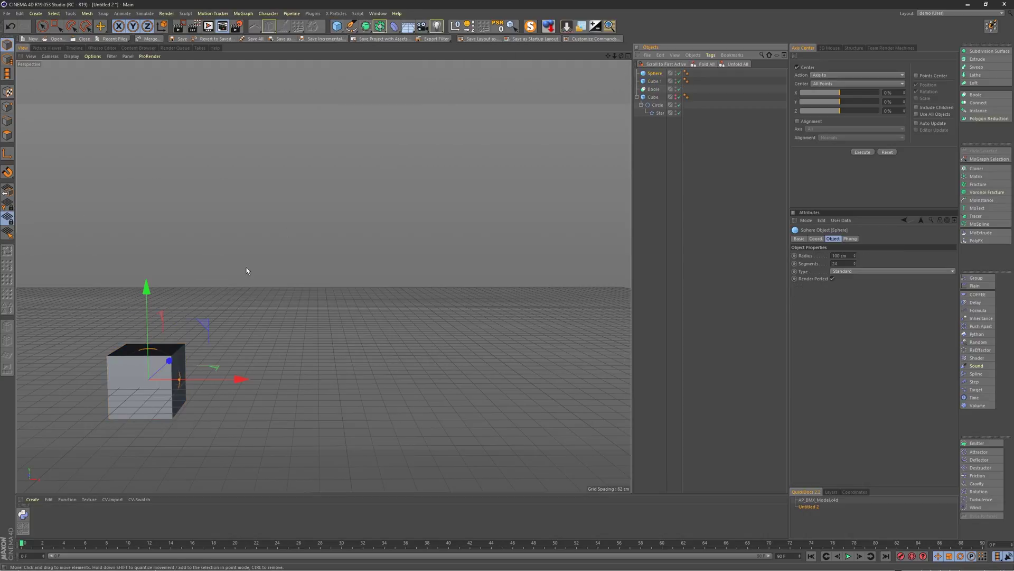
middle_click_drag(204, 327, 341, 274, "alt")
left_click_drag(281, 325, 268, 333, "alt")
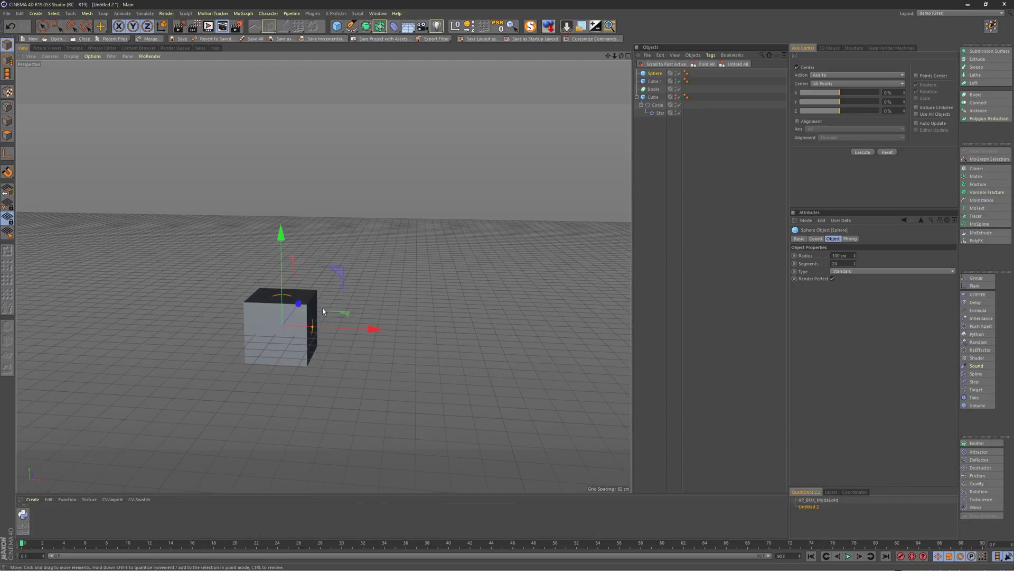
- Scale up the second cube and lower it so that the sphere's upper half sticks out of its top face
left_click(655, 81)
key("t")
left_click_drag(465, 269, 534, 251)
key("e")
left_click_drag(281, 238, 264, 297)
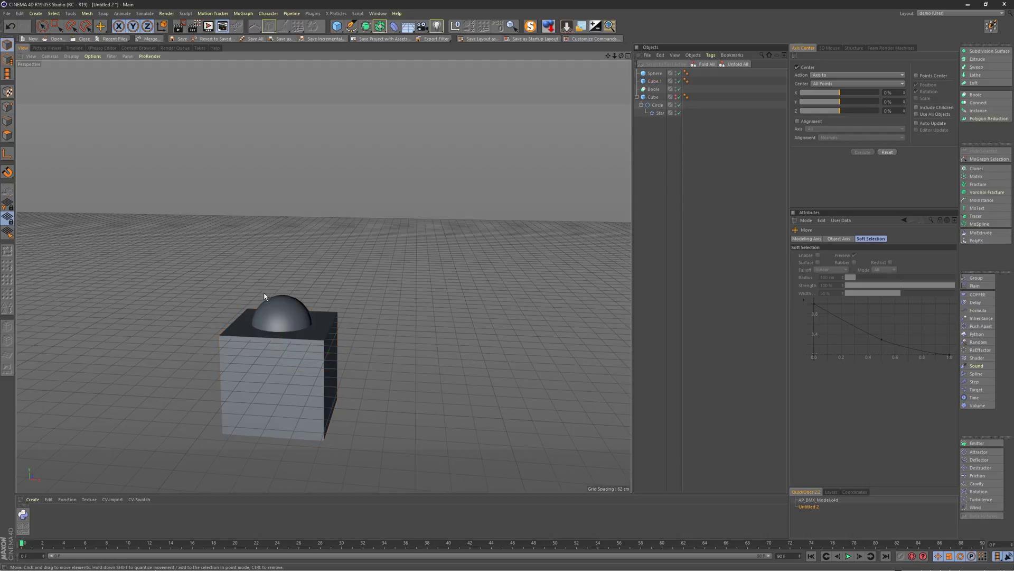
- Place the sphere and Cube.1 inside the Boole, with the sphere first, to cut the sphere in half
left_click(652, 82)
left_click(654, 74, "shift")
left_click_drag(654, 75, 653, 88)
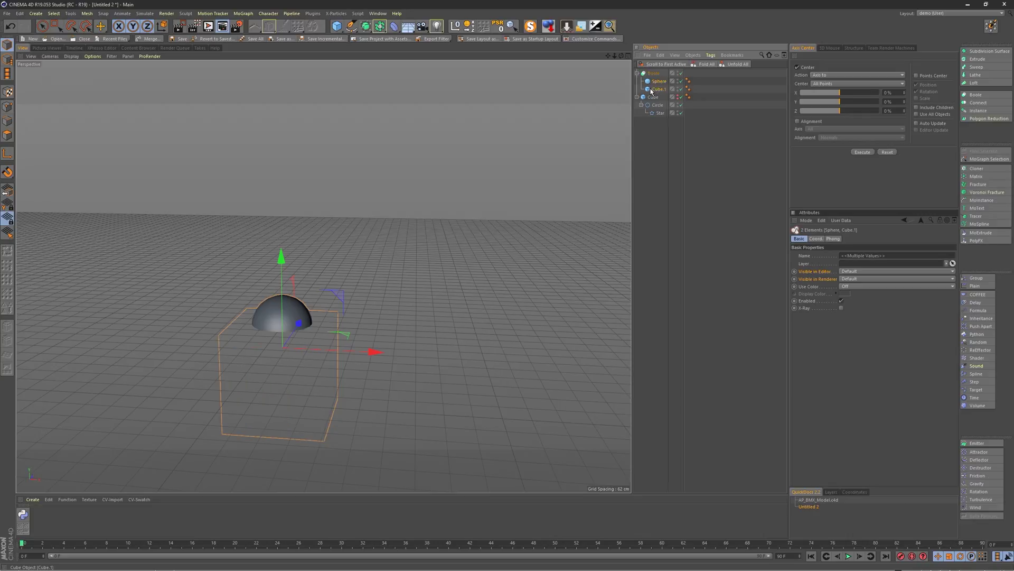
left_click(650, 133)
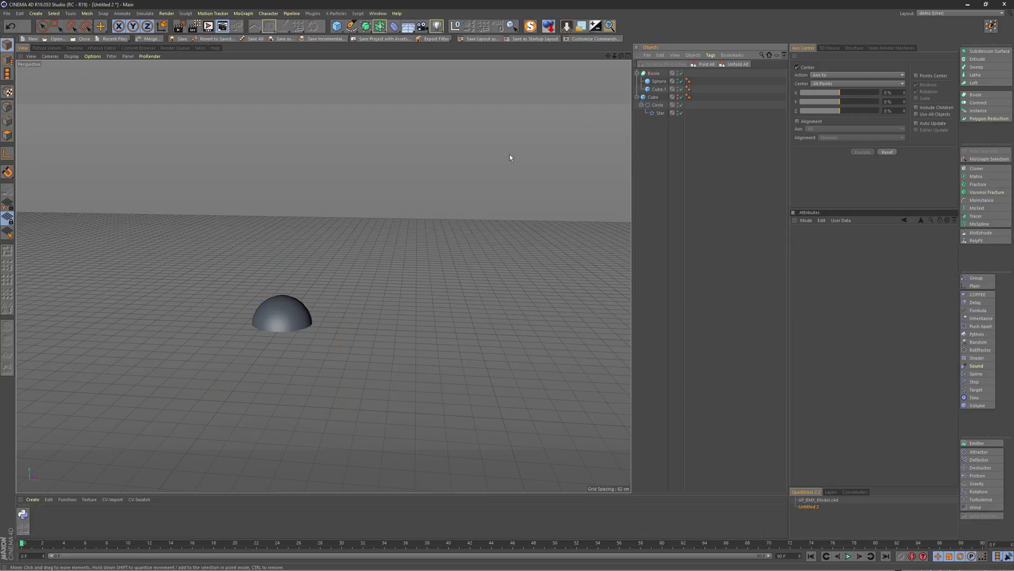
right_click_drag(232, 313, 331, 292, "alt")
scroll(331, 292, "down", 6)
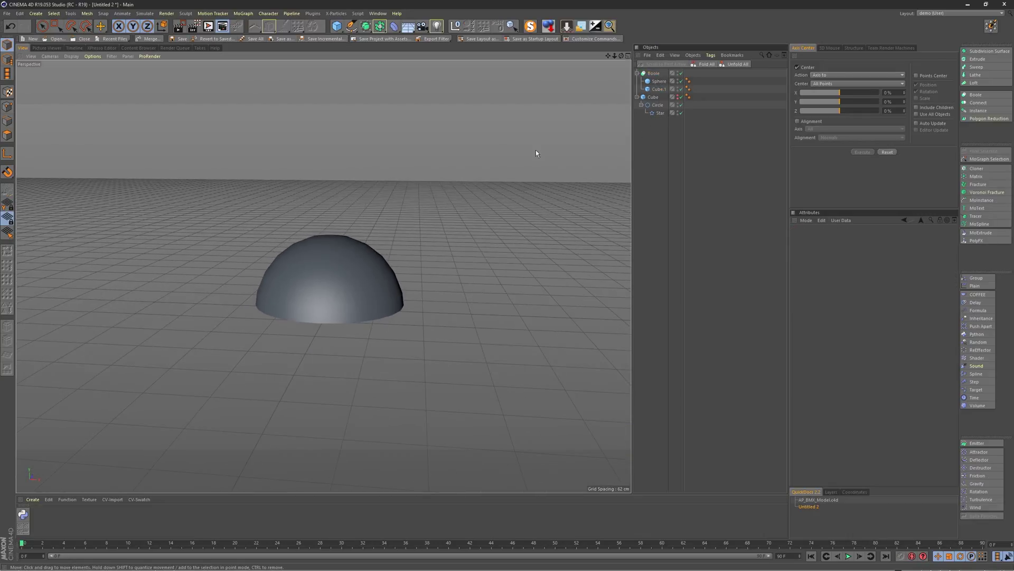
- Tilt Cube.1 and shift it slightly along its own vertical axis so that it cuts the sphere at an angle
left_click(658, 89)
key("r")
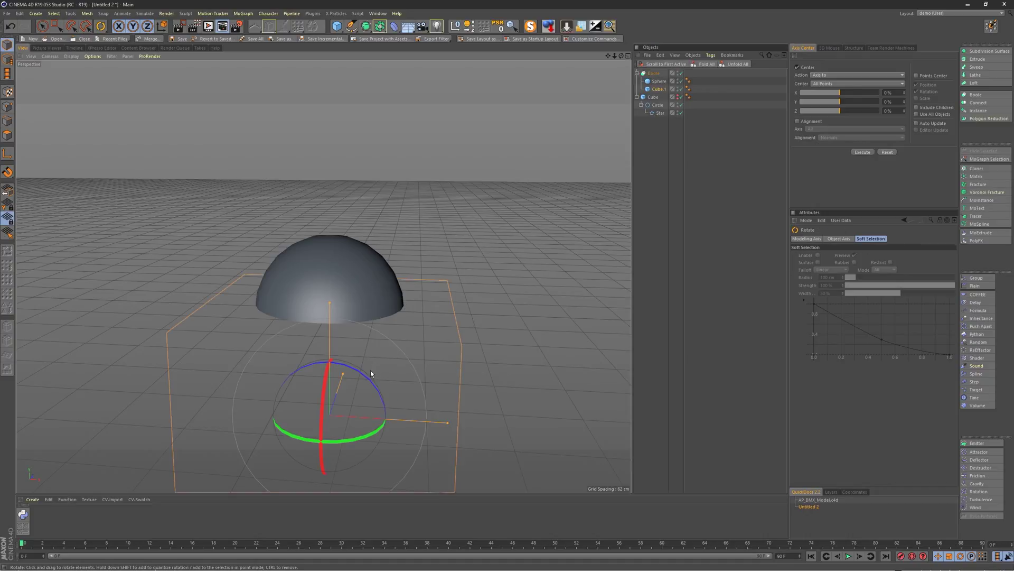
left_click_drag(371, 374, 370, 388)
key("e")
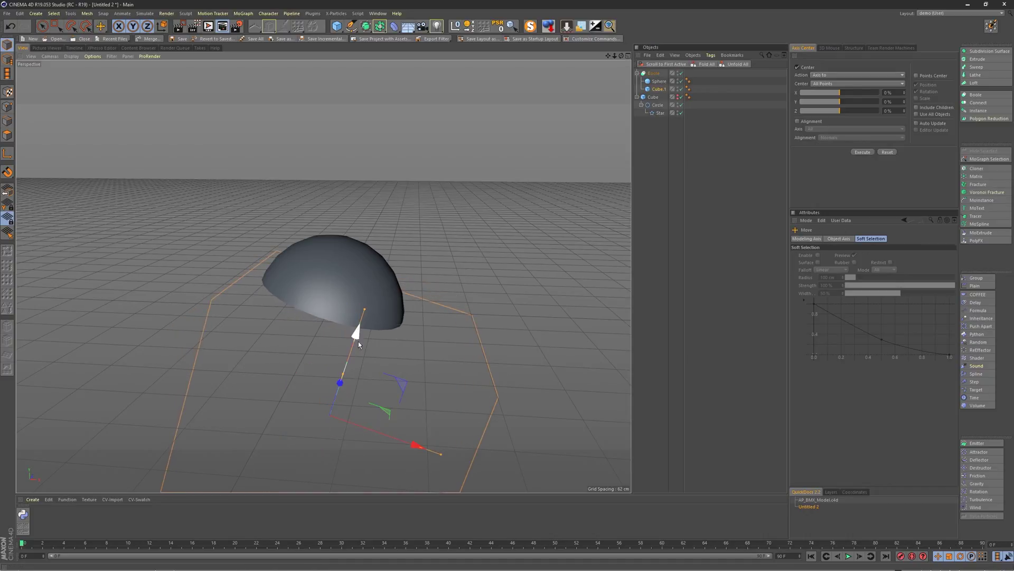
left_click_drag(358, 343, 359, 348)
middle_click_drag(432, 249, 482, 178, "alt")
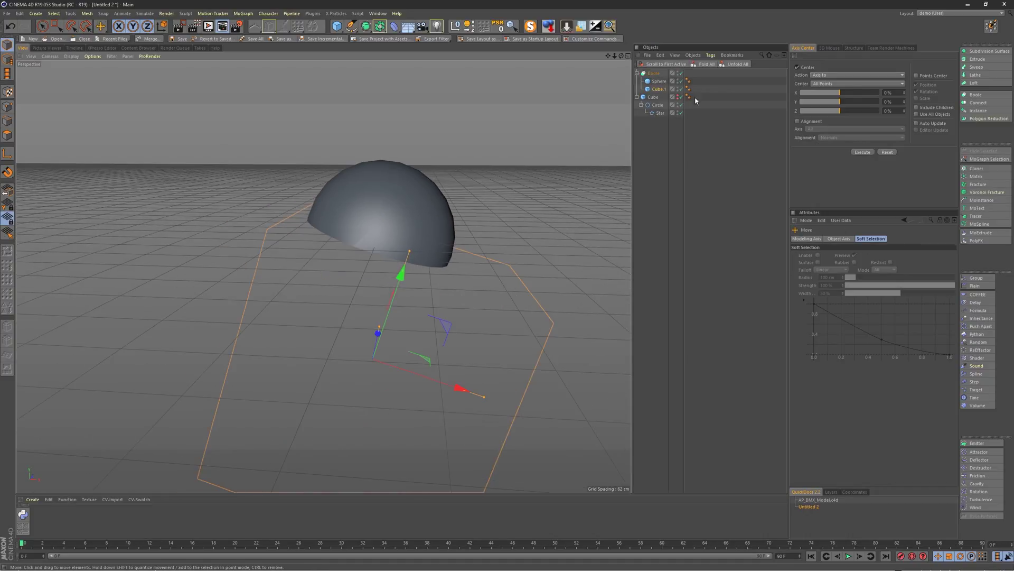
- Inspect the Boole, Sphere and Cube.1 individually and view the slanted cut and the hidden cutter from below
left_click(654, 74)
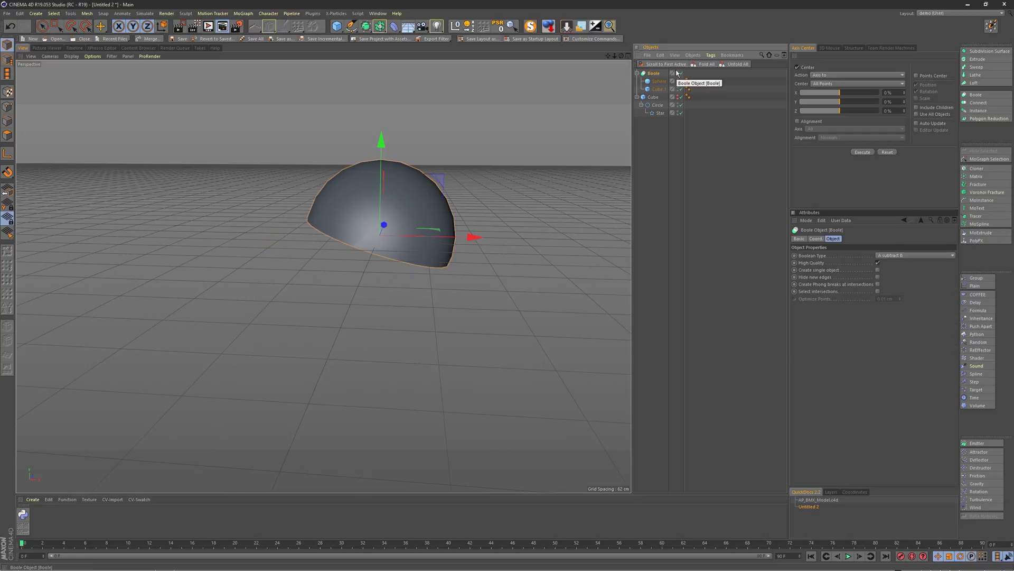
left_click(658, 81)
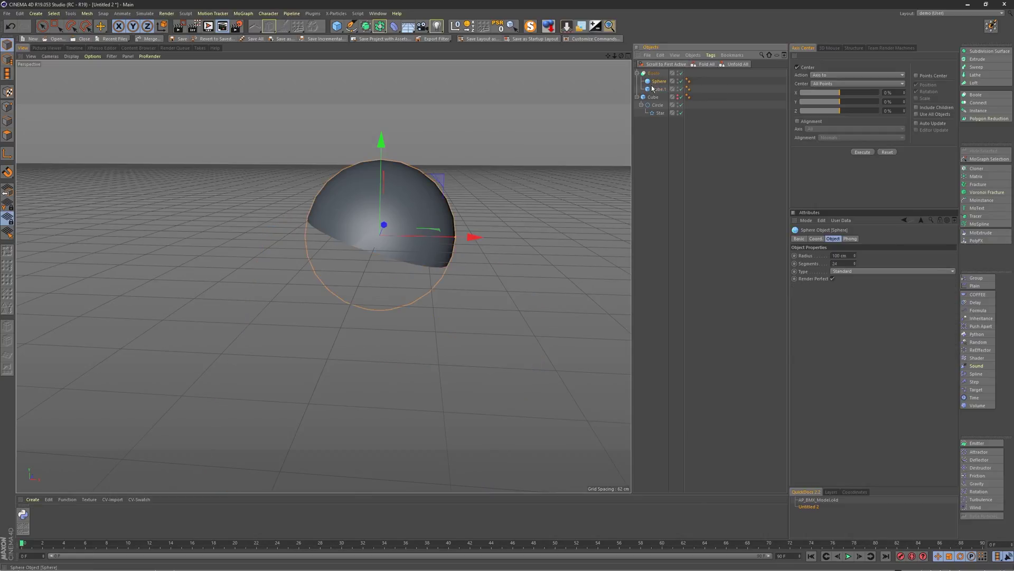
left_click(657, 89)
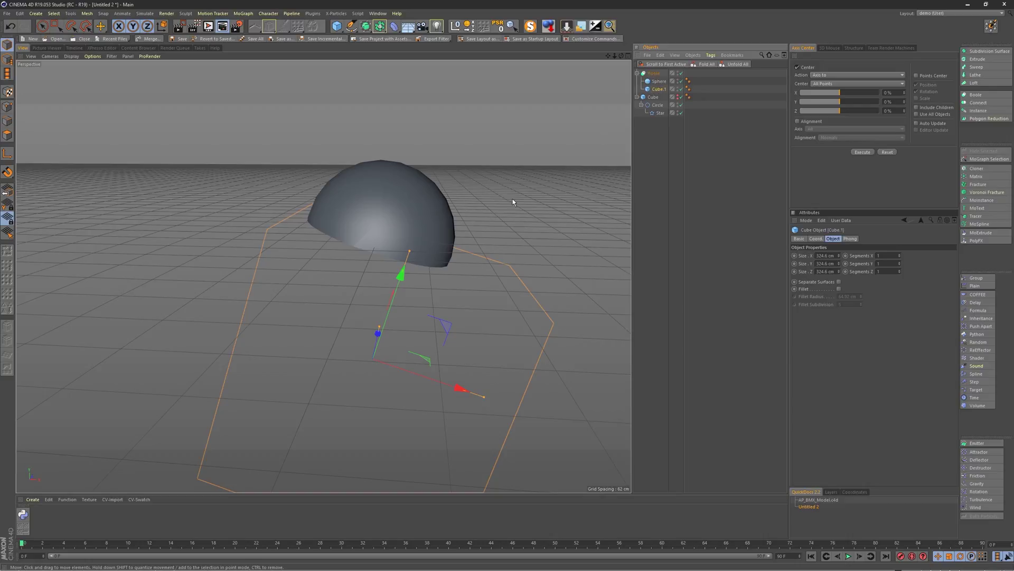
middle_click_drag(419, 246, 438, 191, "alt")
left_click_drag(438, 193, 448, 244, "alt")
left_click_drag(453, 362, 448, 243, "alt")
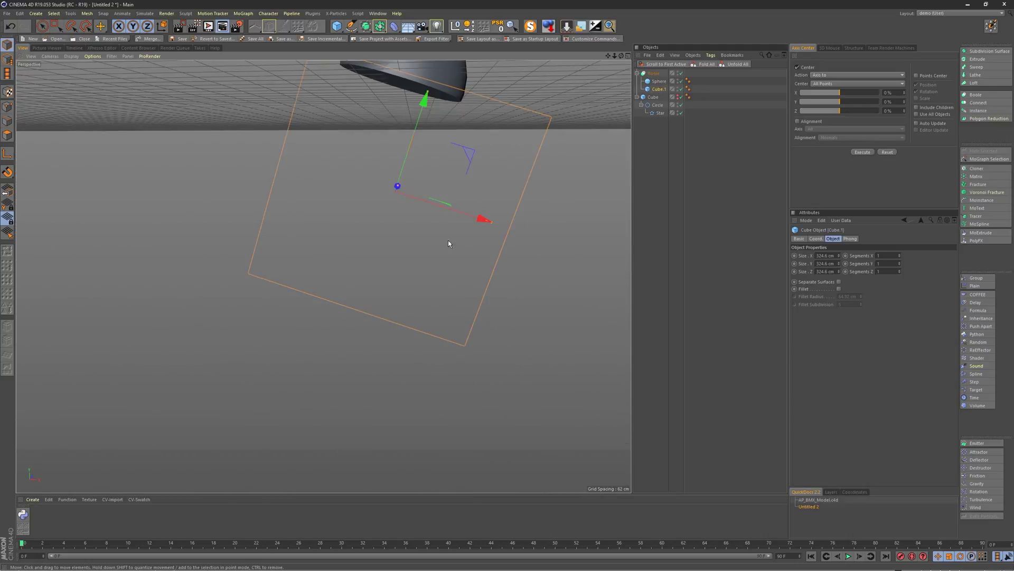
left_click_drag(446, 322, 436, 341, "alt")
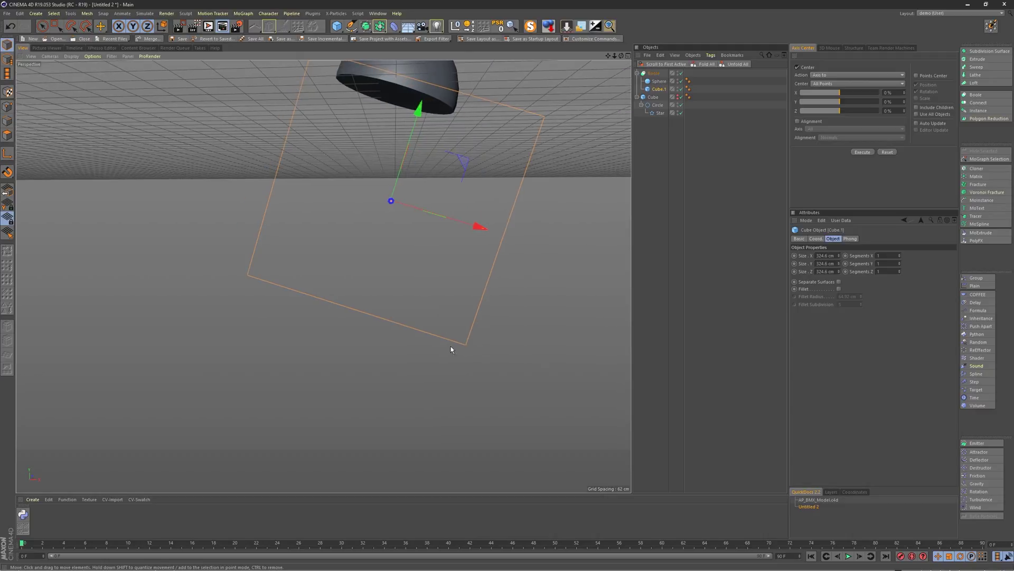
left_click_drag(486, 276, 445, 203, "alt")
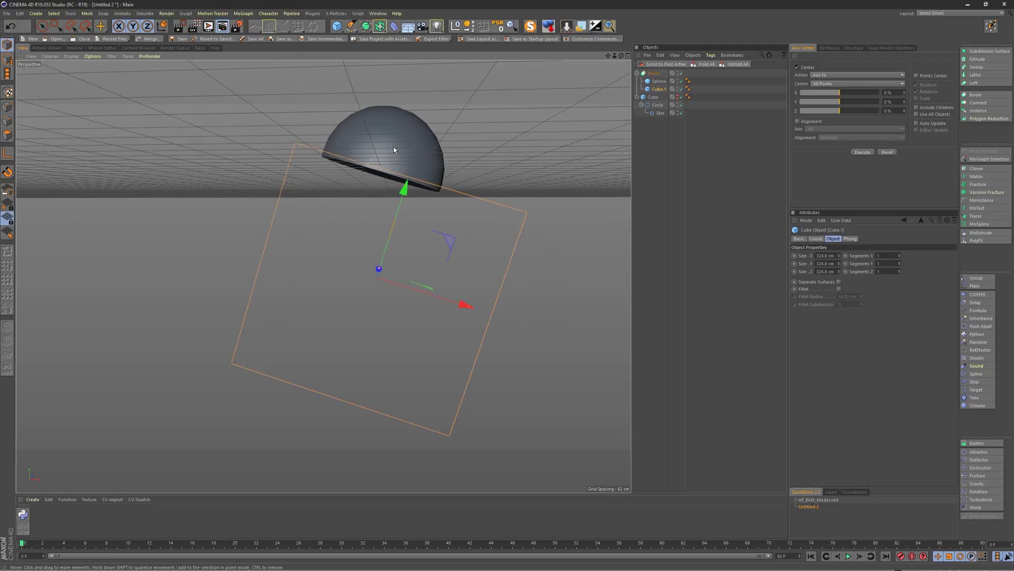
- Lower the Boole below its current height and apply Drop to Floor to it
left_click(660, 82)
left_click(658, 89, "ctrl")
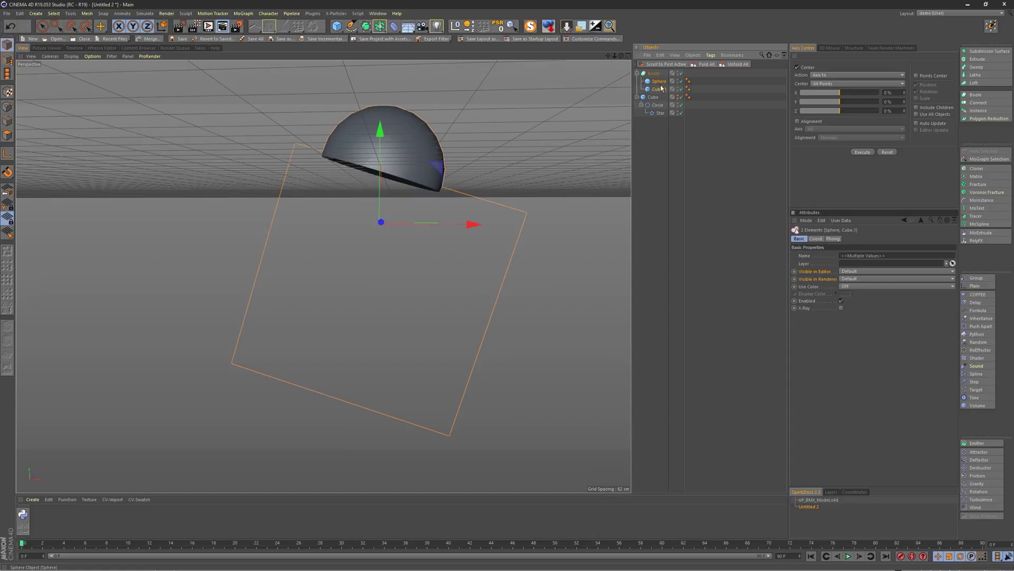
left_click(653, 73)
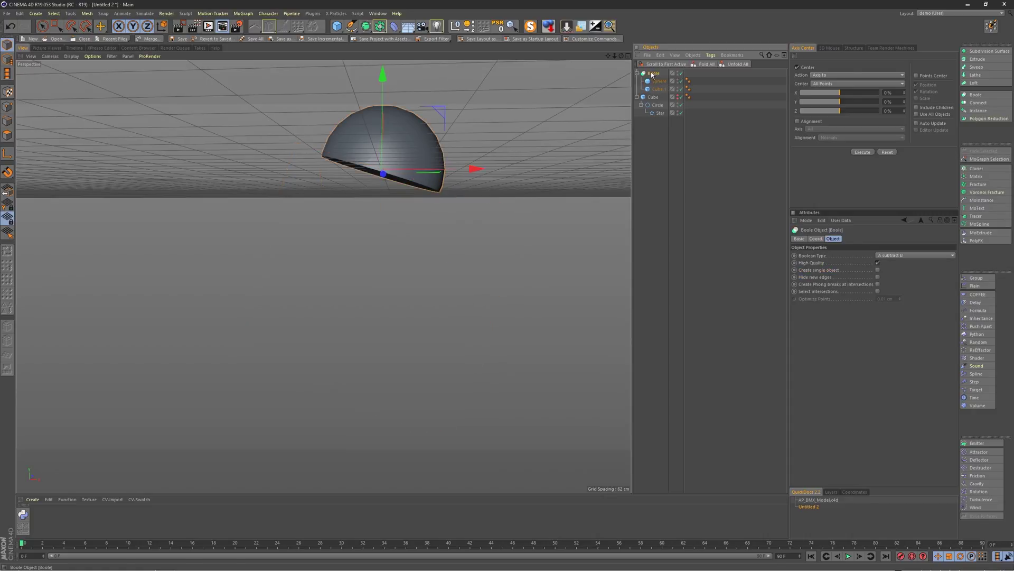
left_click_drag(457, 185, 445, 227, "alt")
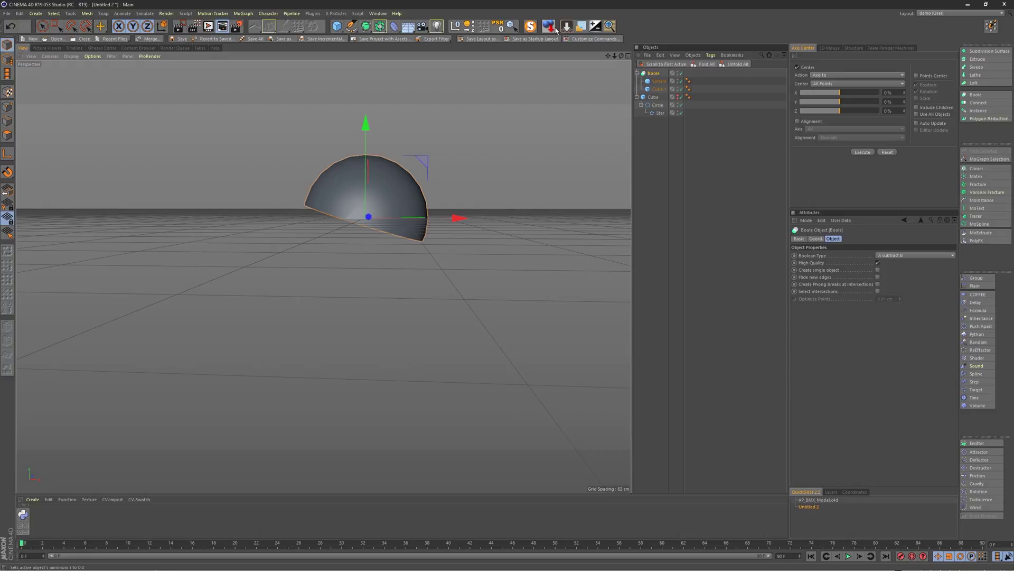
left_click_drag(370, 122, 382, 217)
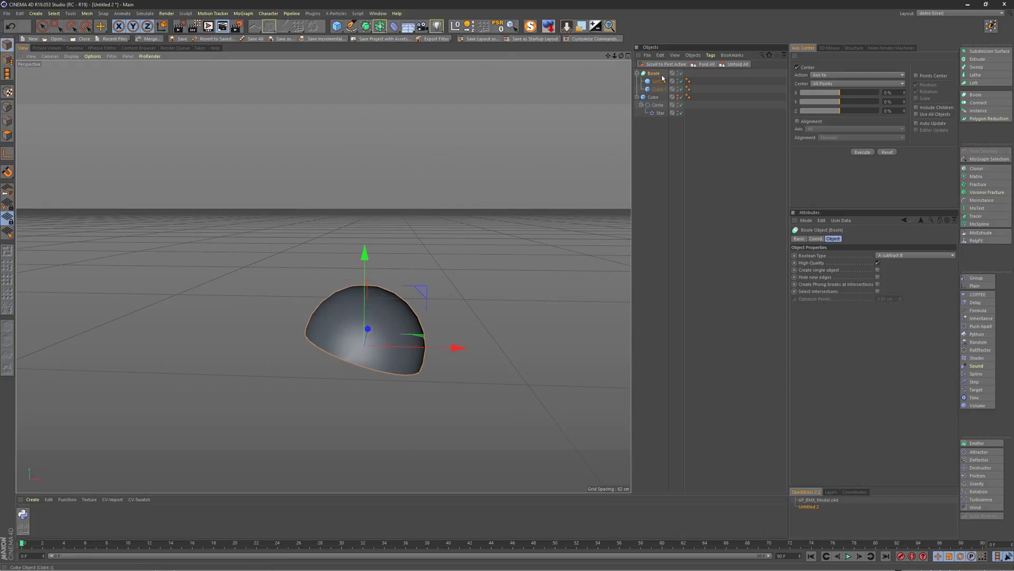
left_click(567, 28)
left_click_drag(418, 206, 414, 210, "alt")
right_click_drag(413, 211, 511, 195, "alt")
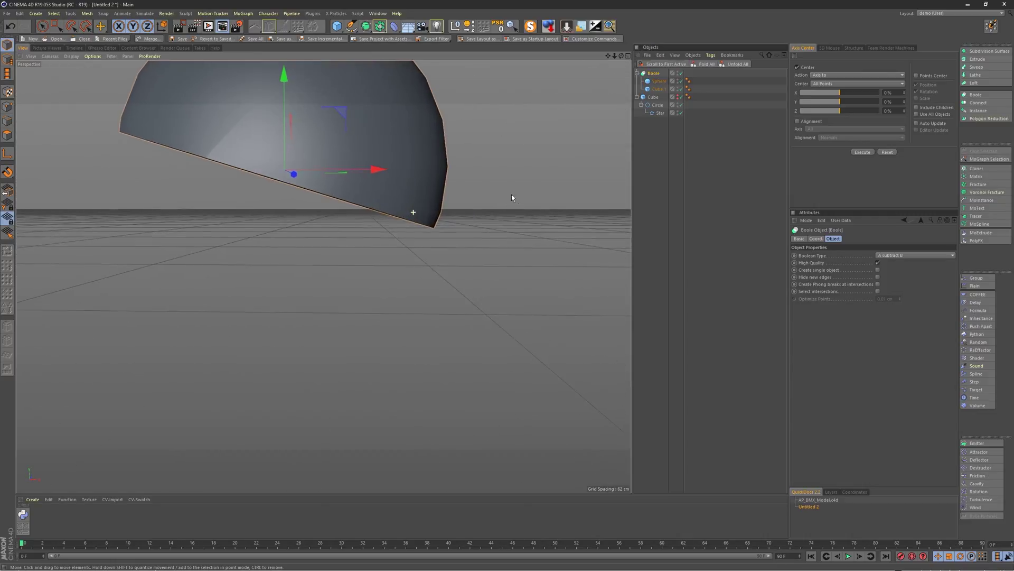
- Temporarily disable the Boole to examine the full Sphere and Cube.1 relative to the floor, and re-enable it
left_click(659, 81)
left_click(660, 89, "ctrl")
left_click(681, 74)
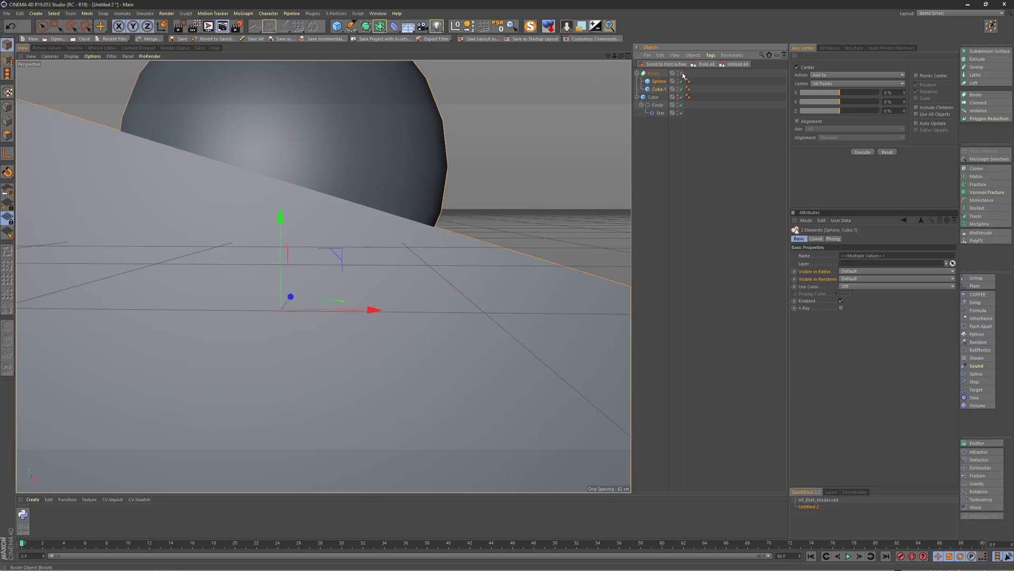
key("o")
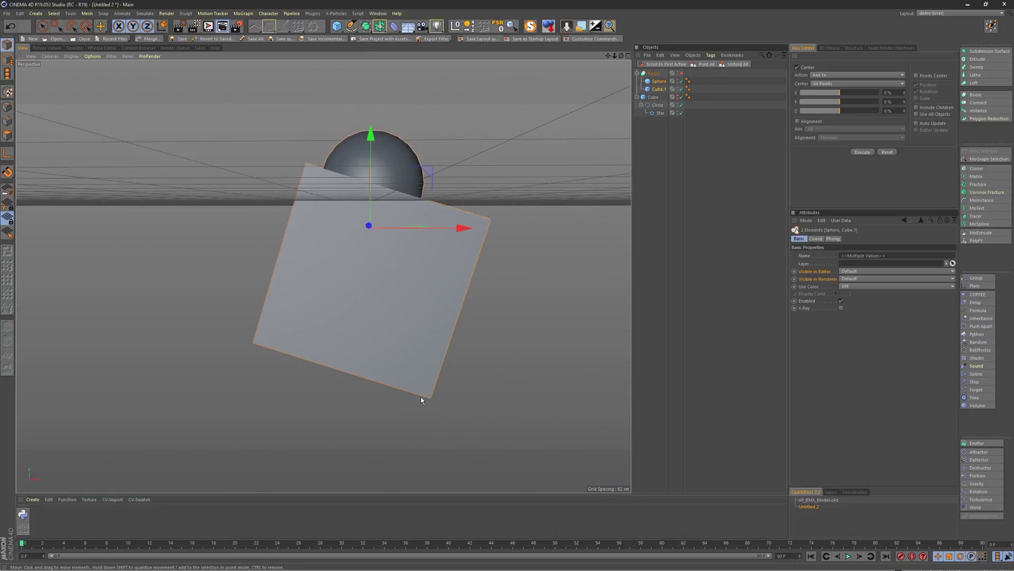
left_click(682, 74)
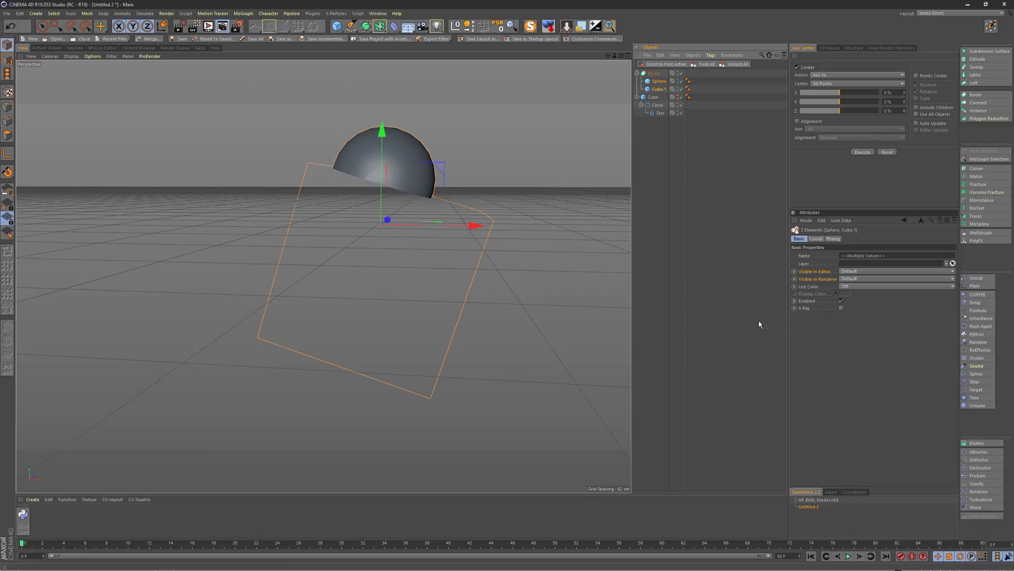
- Switch to the AP_BMX_Model.c4d scene and drop the BMX Bike null to the floor
left_click(820, 500)
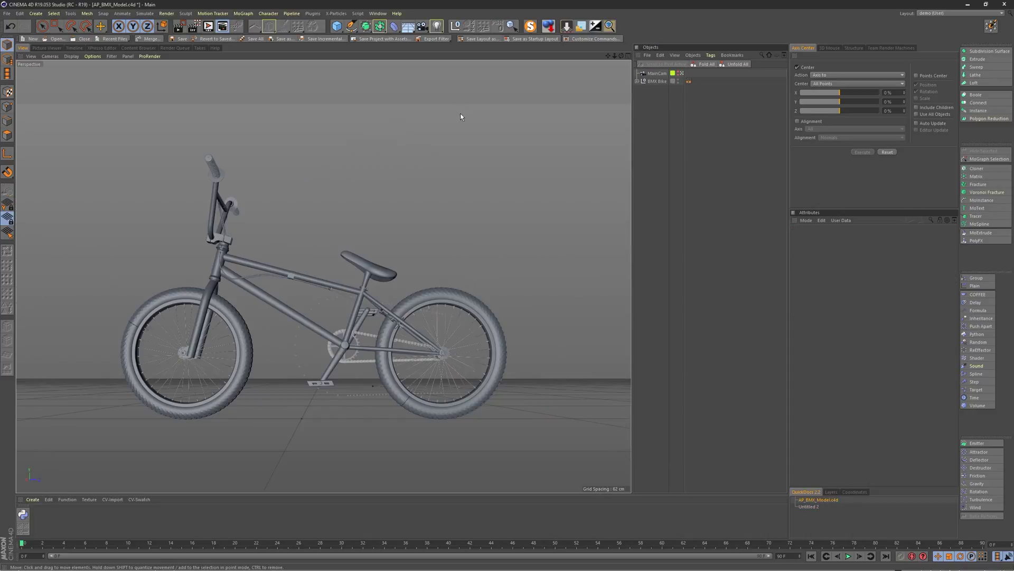
left_click(664, 107)
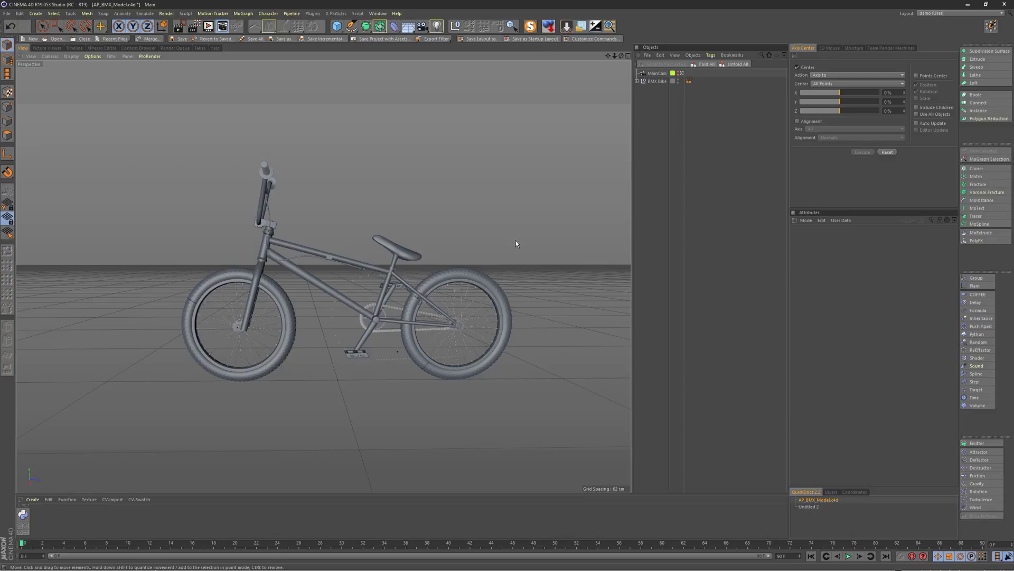
left_click(664, 83)
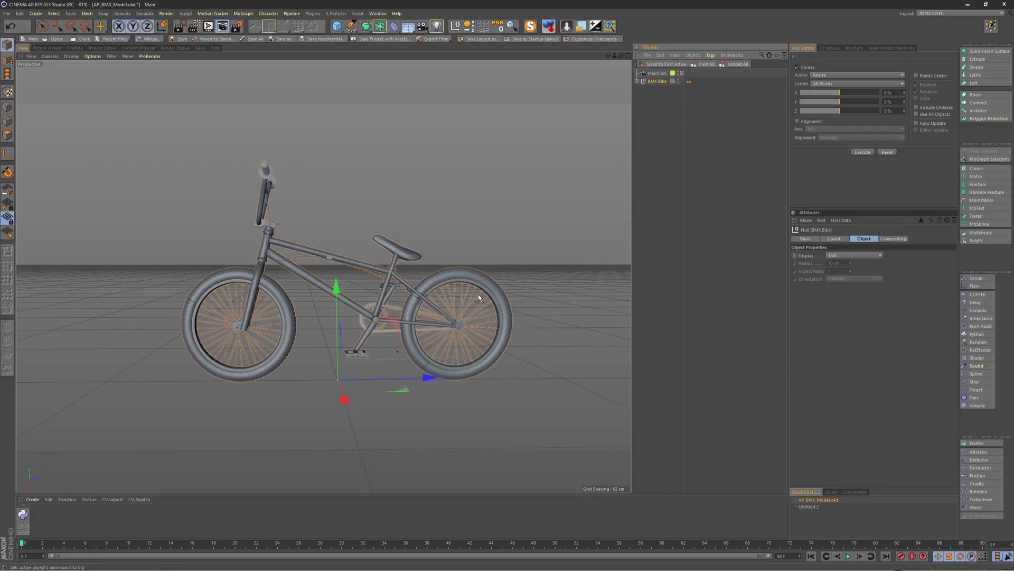
key("ctrl+z")
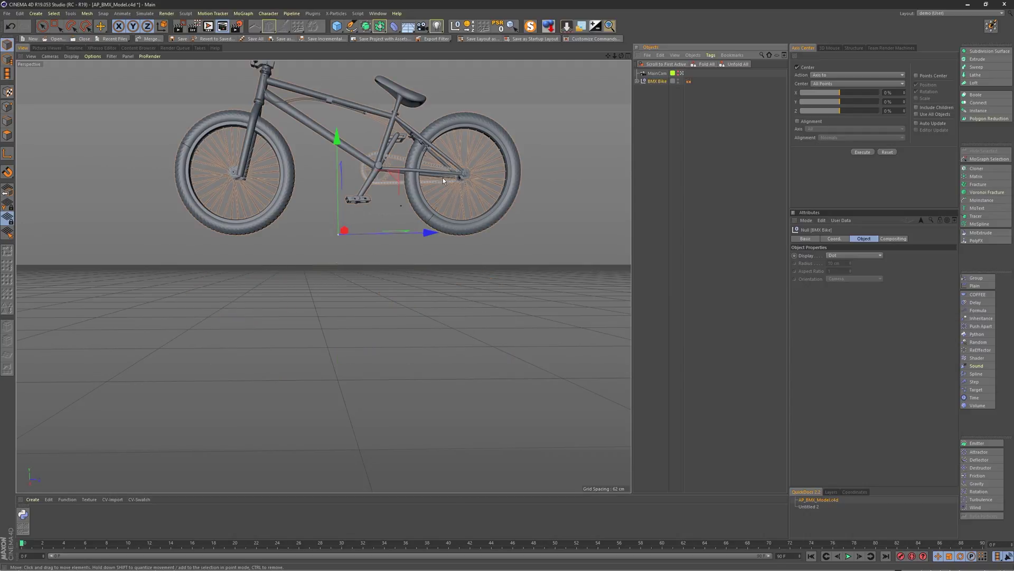
right_click_drag(454, 137, 429, 149, "alt")
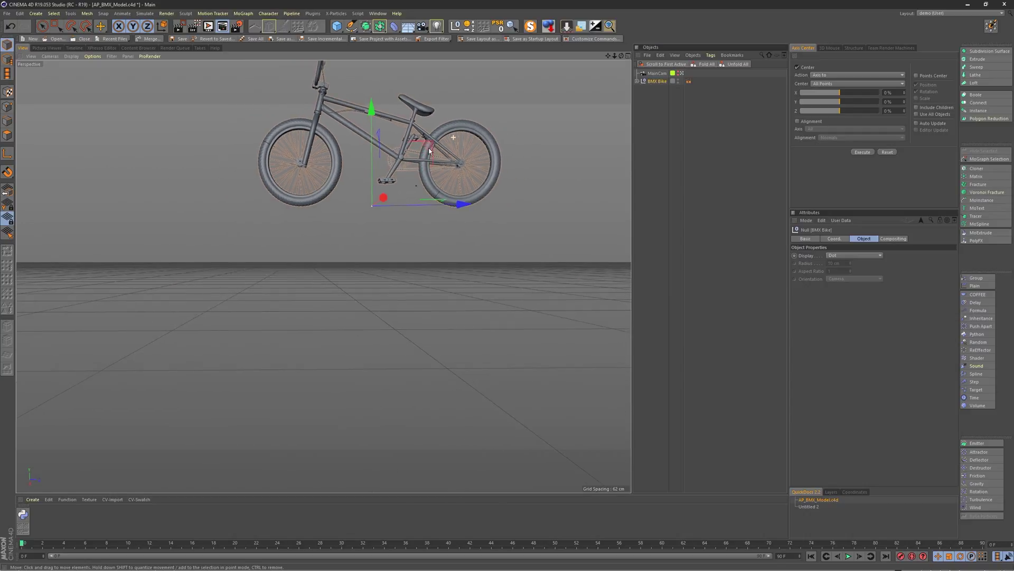
key("ctrl+shift+z")
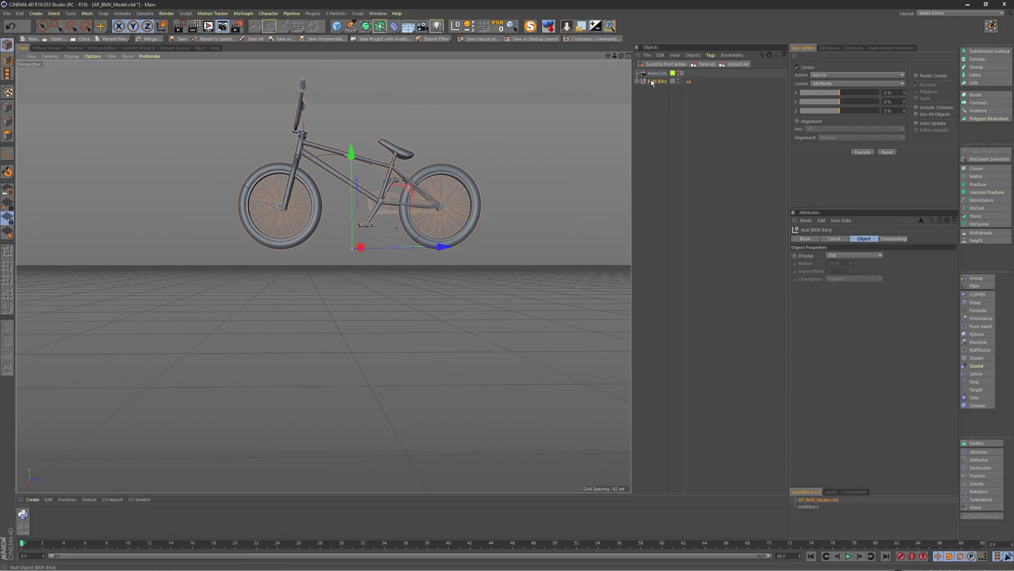
- Select the BMX Bike with all its children and set Visible in Editor to On to inspect its hidden parts
left_click(637, 81)
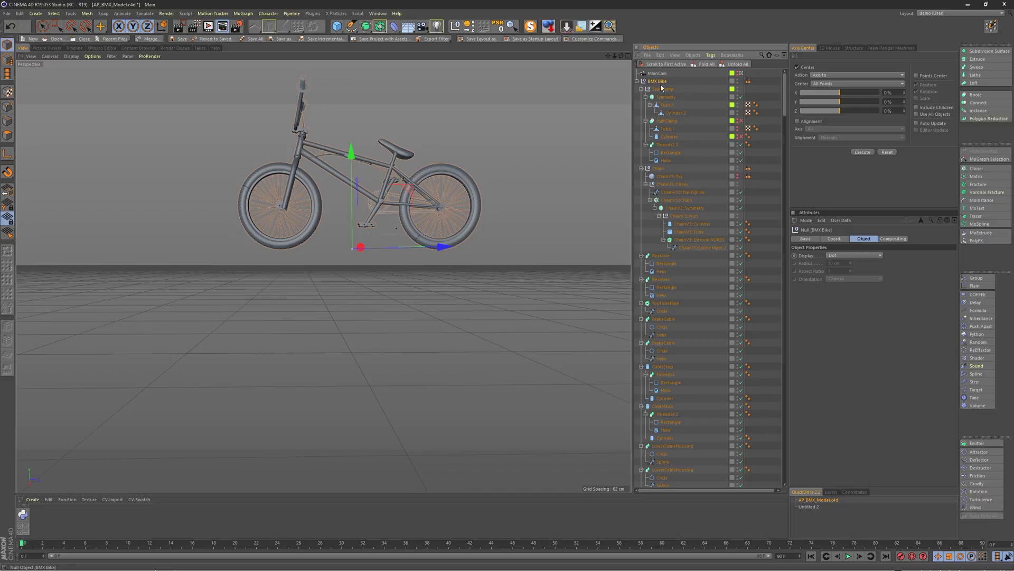
middle_click(658, 83)
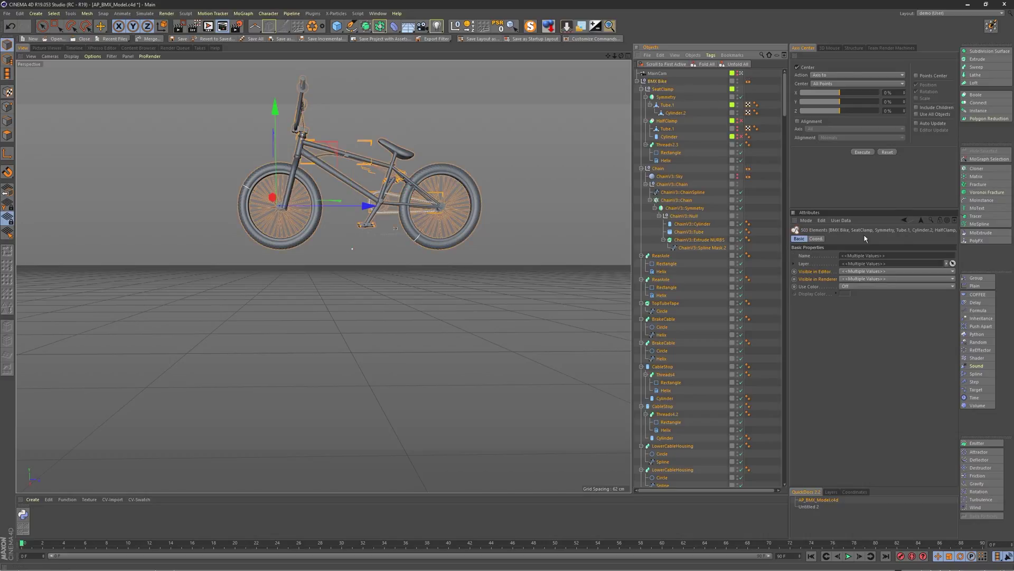
left_click(855, 271)
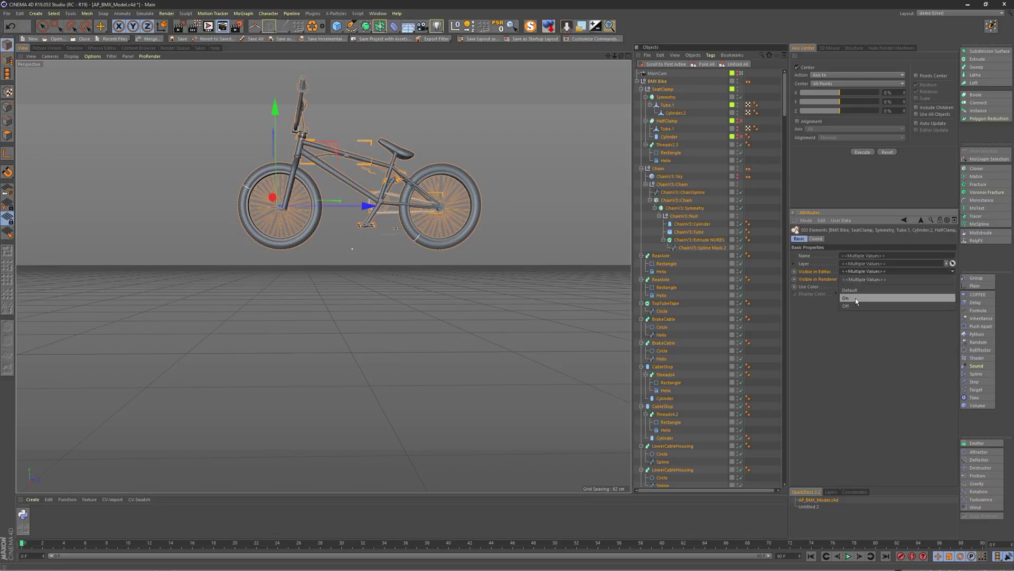
left_click(855, 298)
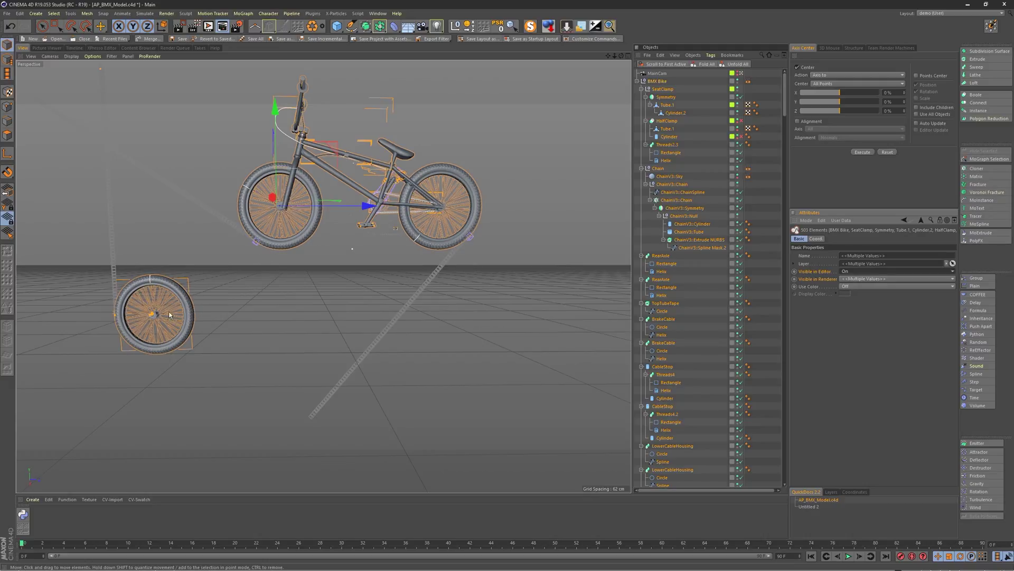
mouse_move(225, 303)
left_mouse_down("alt")
mouse_move(230, 296)
mouse_move(197, 320)
mouse_move(231, 287)
left_mouse_up("alt")
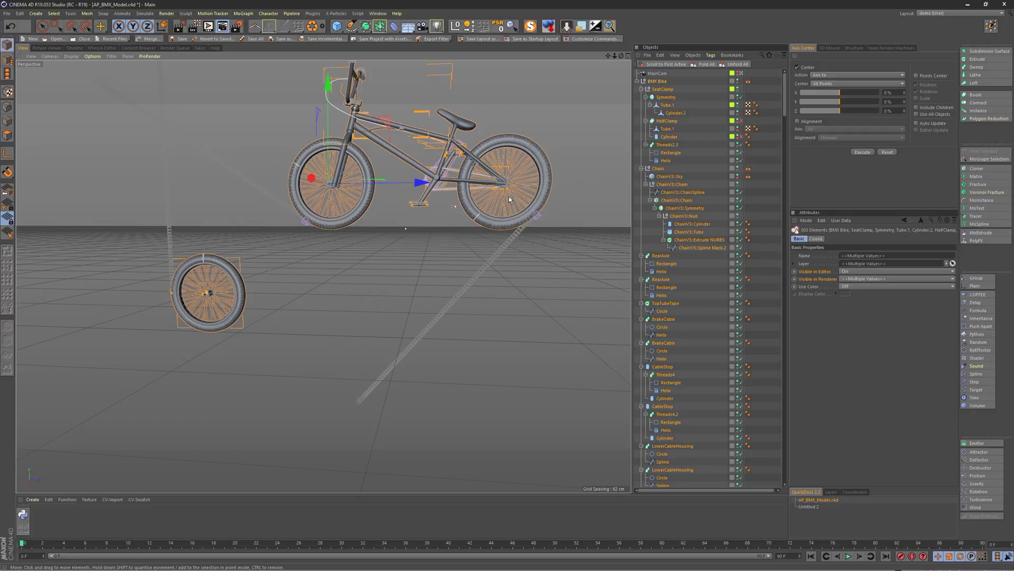
scroll(177, 307, "up", 5)
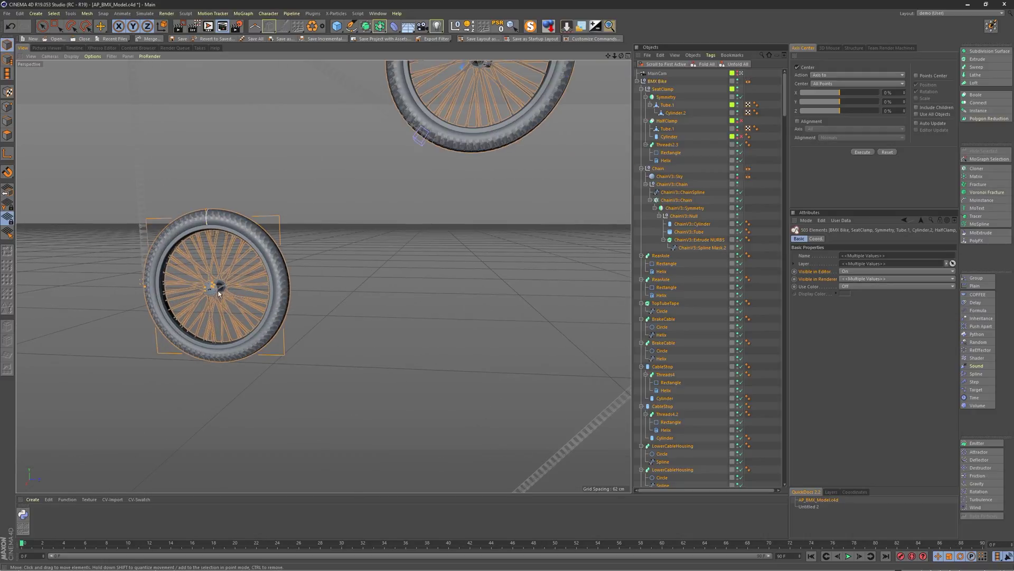
left_click_drag(214, 291, 186, 295, "alt")
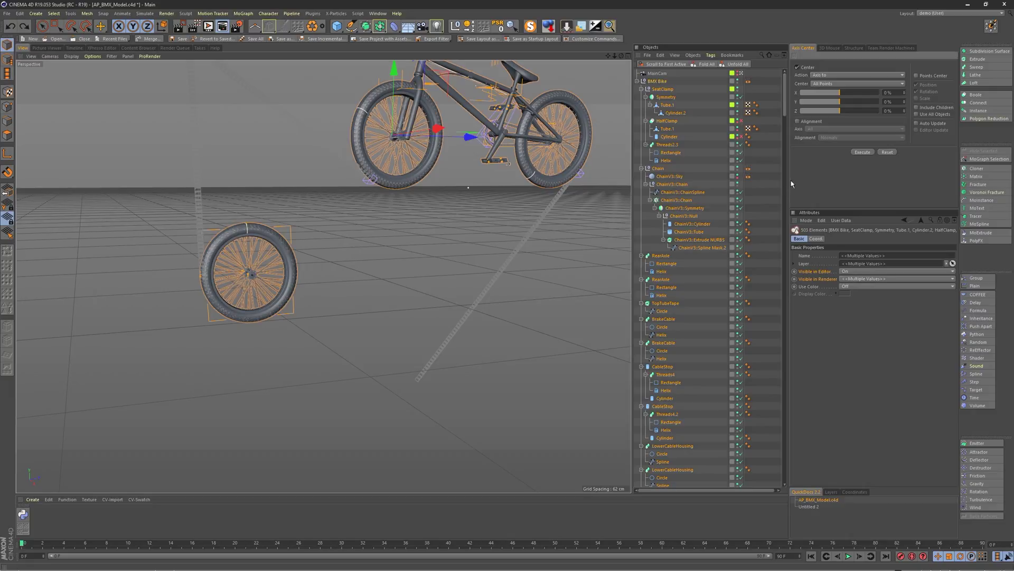
- Undo the editor visibility change, collapse the BMX Bike hierarchy and select only its parent null
key("ctrl+z")
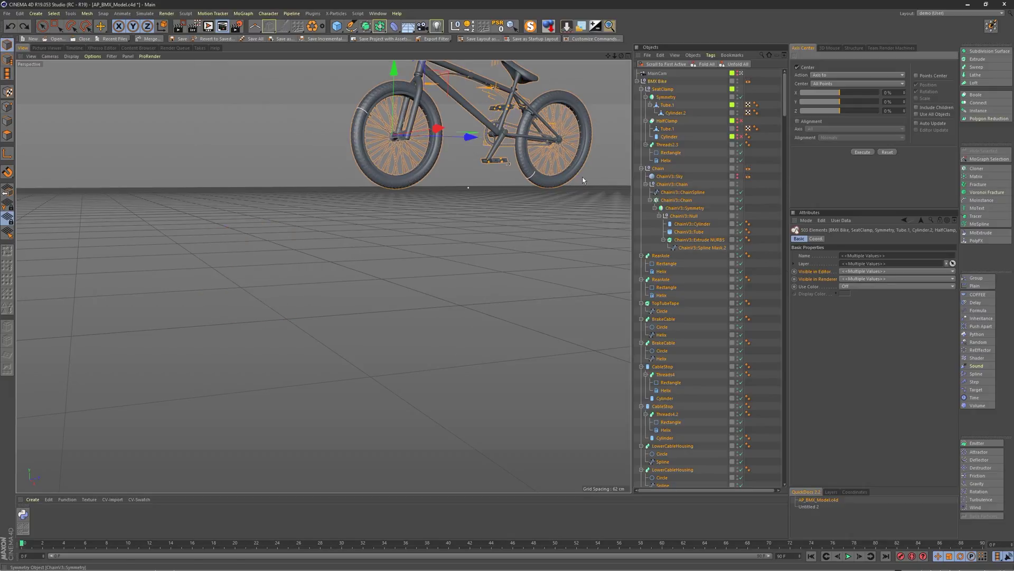
middle_click_drag(525, 120, 476, 171, "alt")
left_click_drag(464, 163, 408, 159, "alt")
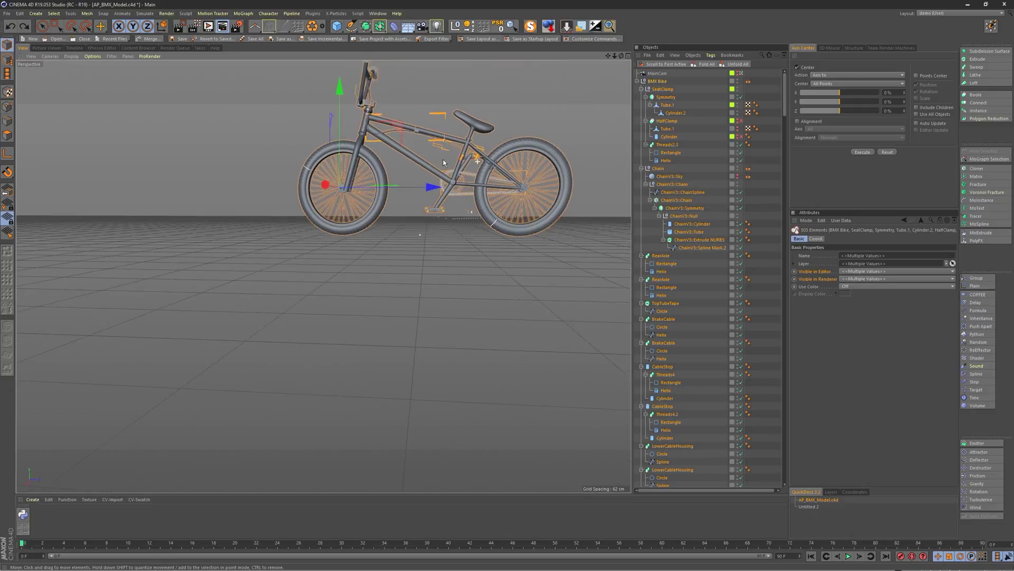
middle_click_drag(407, 159, 382, 201, "alt")
left_click(773, 170)
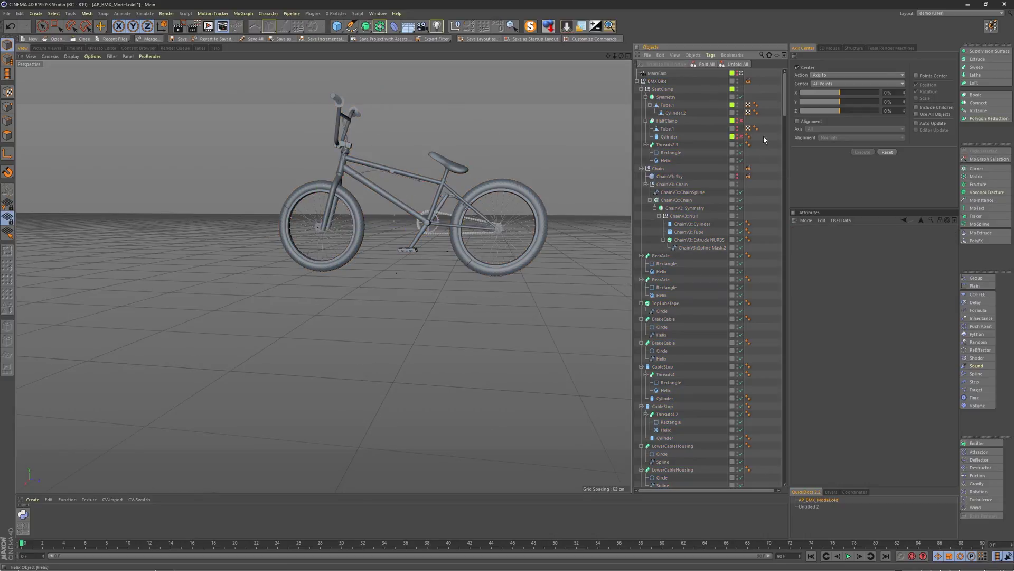
left_click(642, 81)
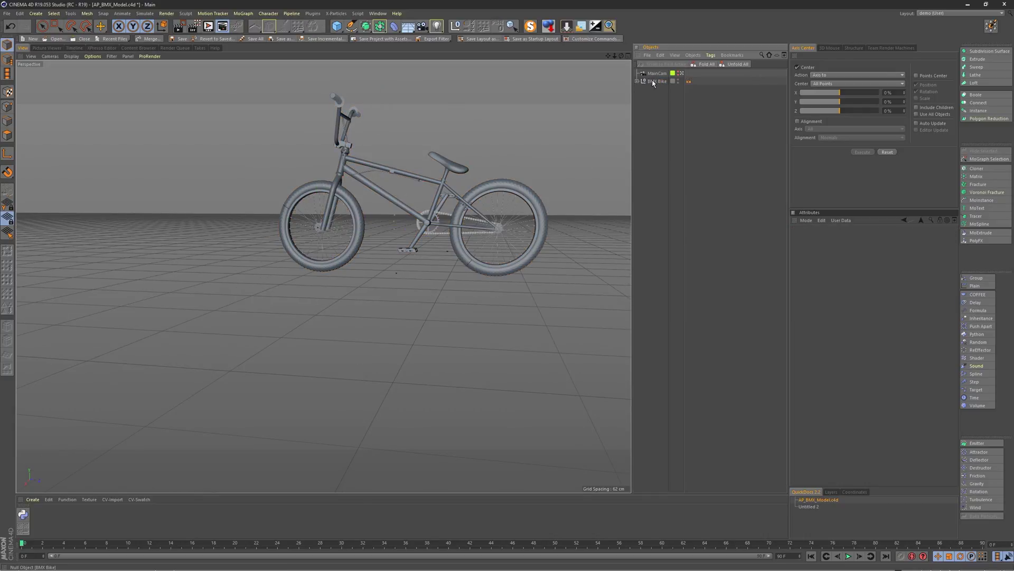
left_click(657, 81)
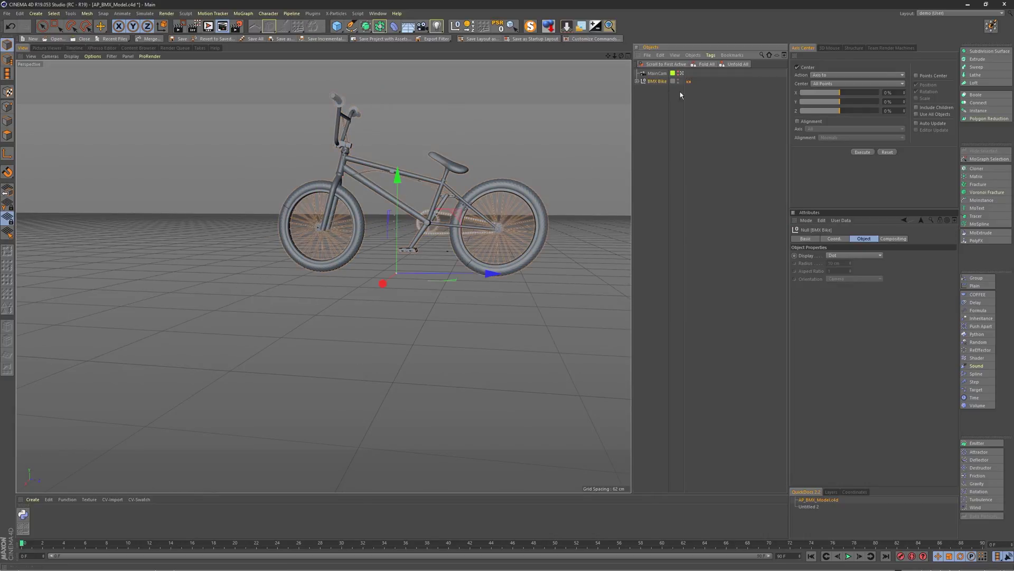
- Drop the BMX Bike null to the floor and inspect its wheels against the grid
left_click(566, 26)
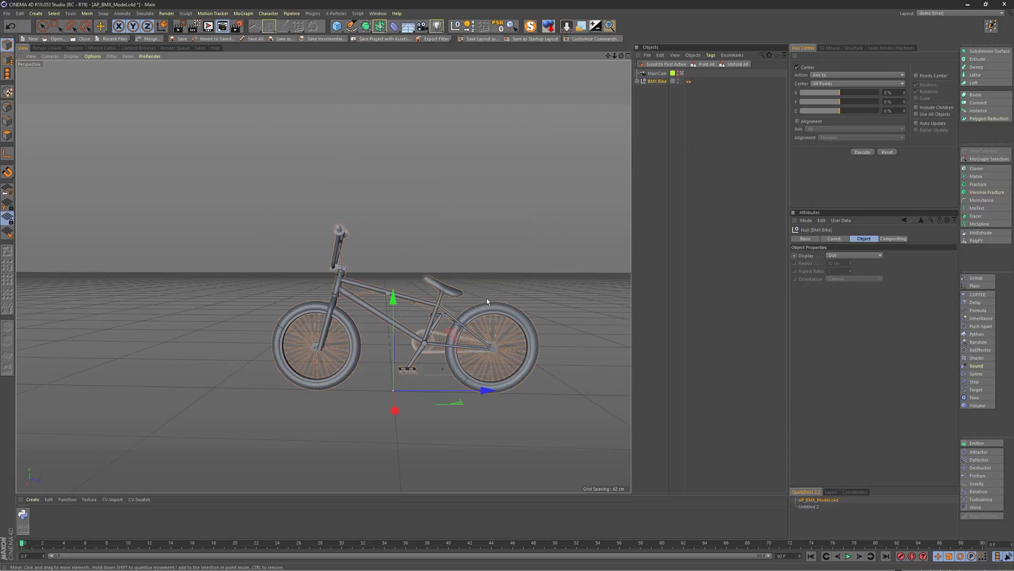
left_click_drag(415, 335, 372, 261, "alt")
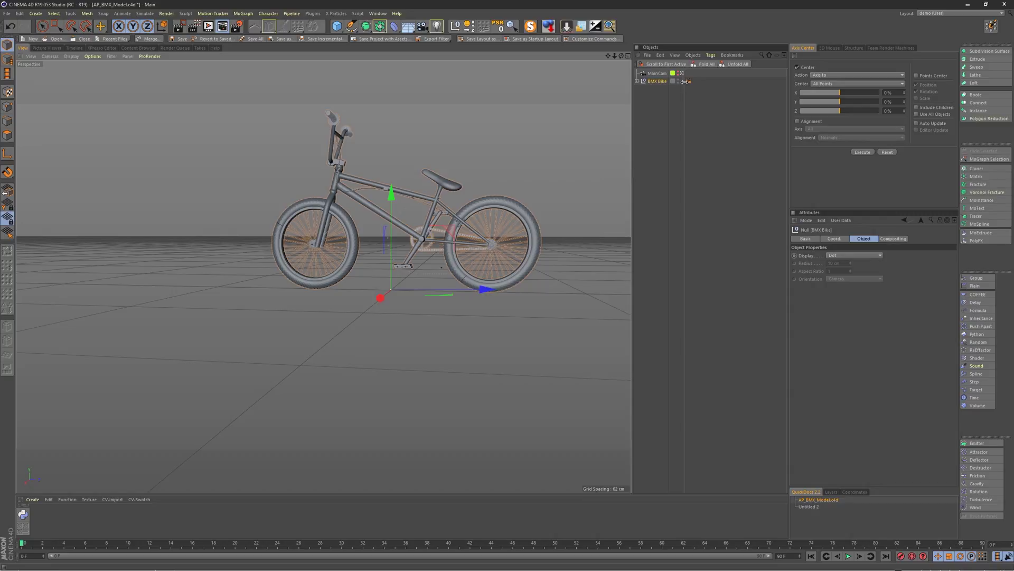
- Add a cube, scale it uniformly down to about 56 cm and move it along Z until it stands clear in front of the bike
left_click(338, 27)
left_click(341, 27)
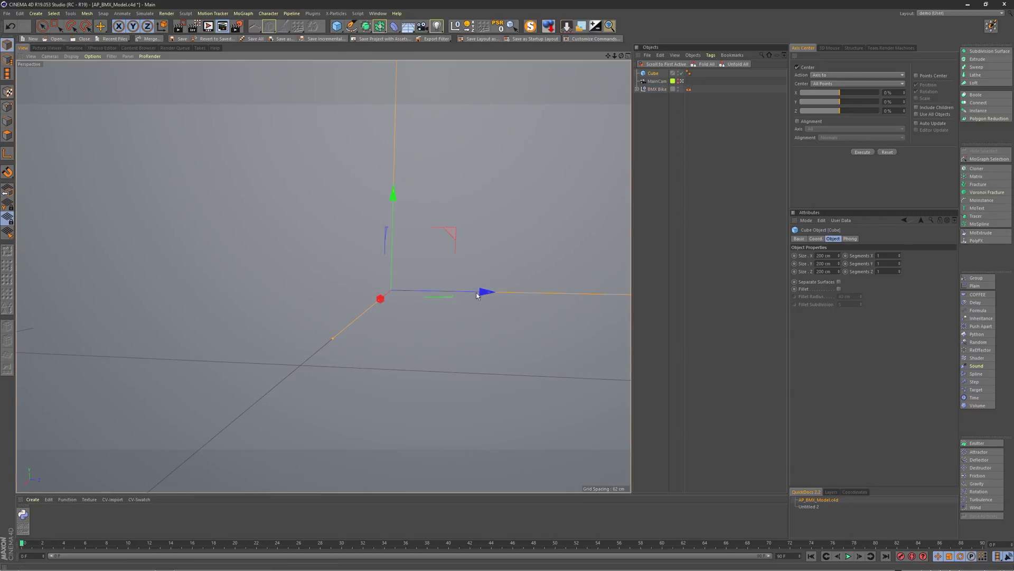
key("t")
left_click_drag(528, 257, 324, 331)
key("e")
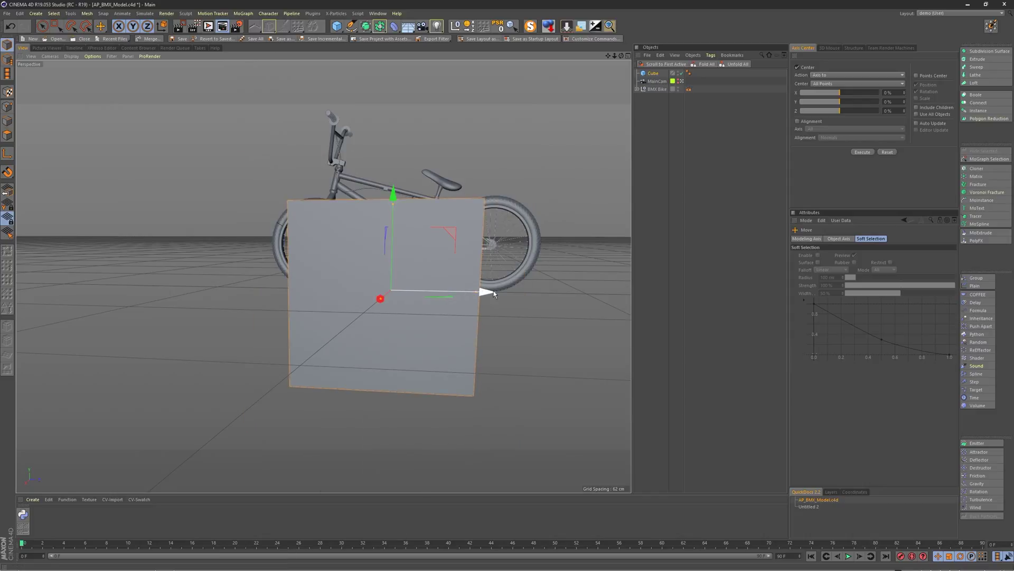
left_click_drag(494, 291, 106, 280)
middle_click_drag(110, 280, 261, 274, "alt")
left_click_drag(261, 274, 256, 340, "alt")
key("ctrl+z")
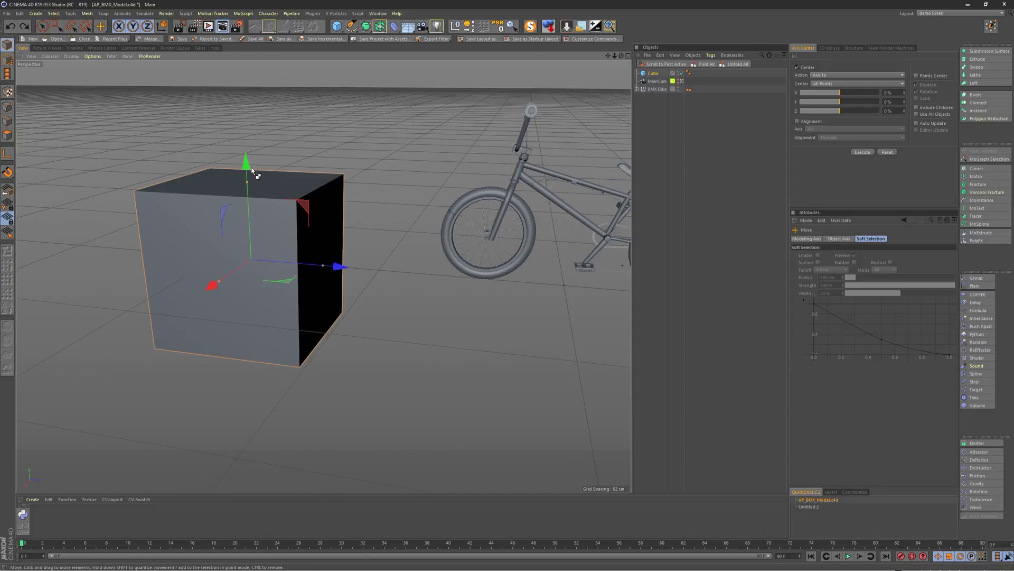
- Duplicate the cube directly below the original and make the copy a child of the original cube
left_click_drag(253, 173, 274, 174, "ctrl")
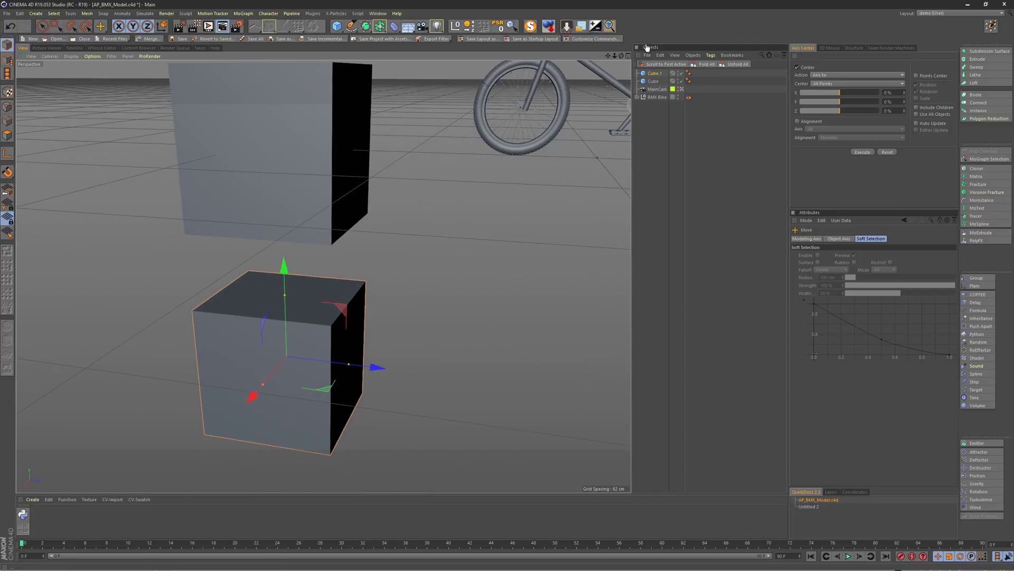
left_click(655, 74)
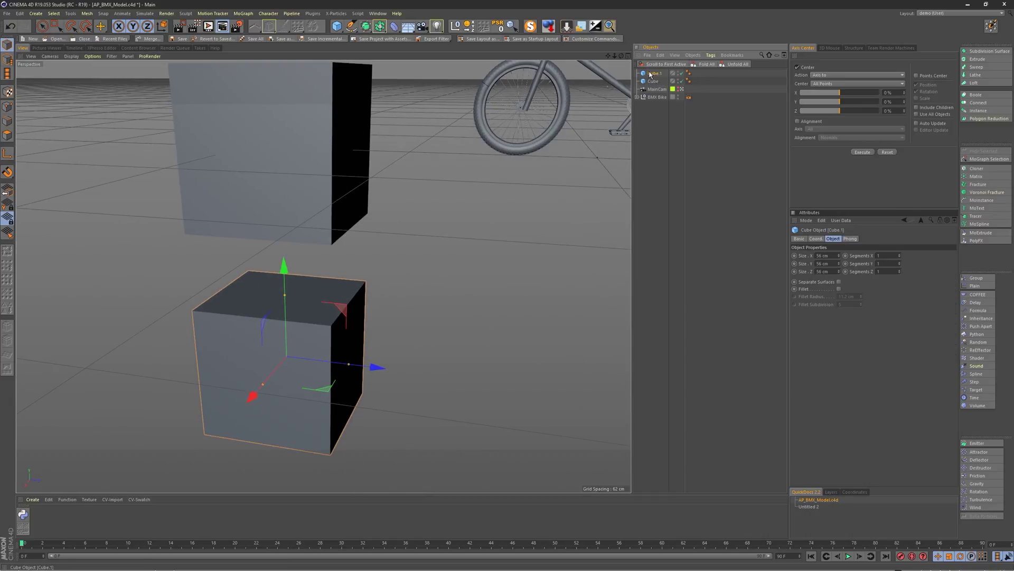
left_click_drag(650, 75, 654, 82)
- Rename the child cube as lower and the parent cube as upper, and clear the selection
double_click(655, 82)
type("lower")
key("Return")
left_click(656, 74)
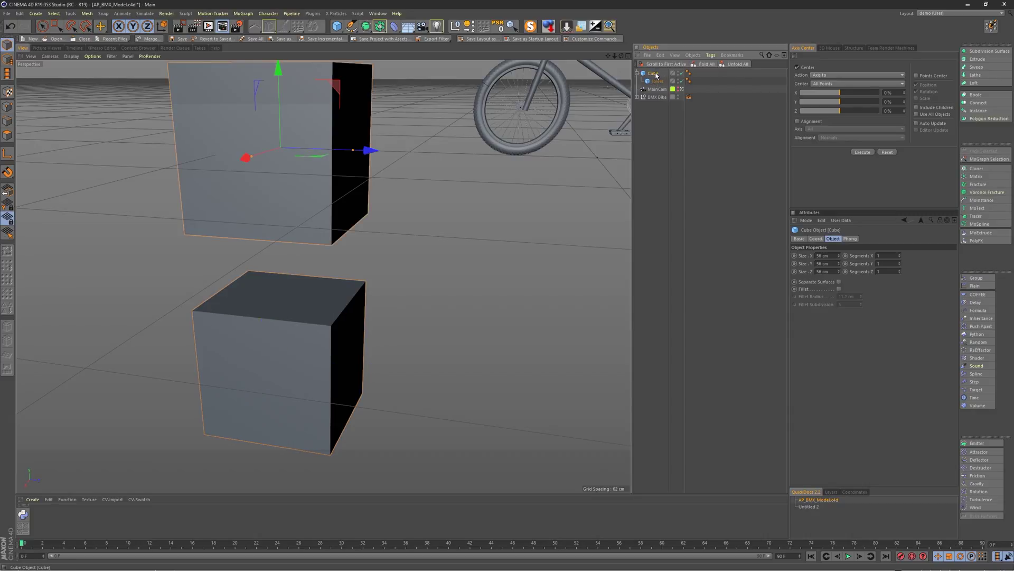
double_click(654, 74)
type("upper")
key("Return")
scroll(327, 161, "down", 5)
left_click(662, 123)
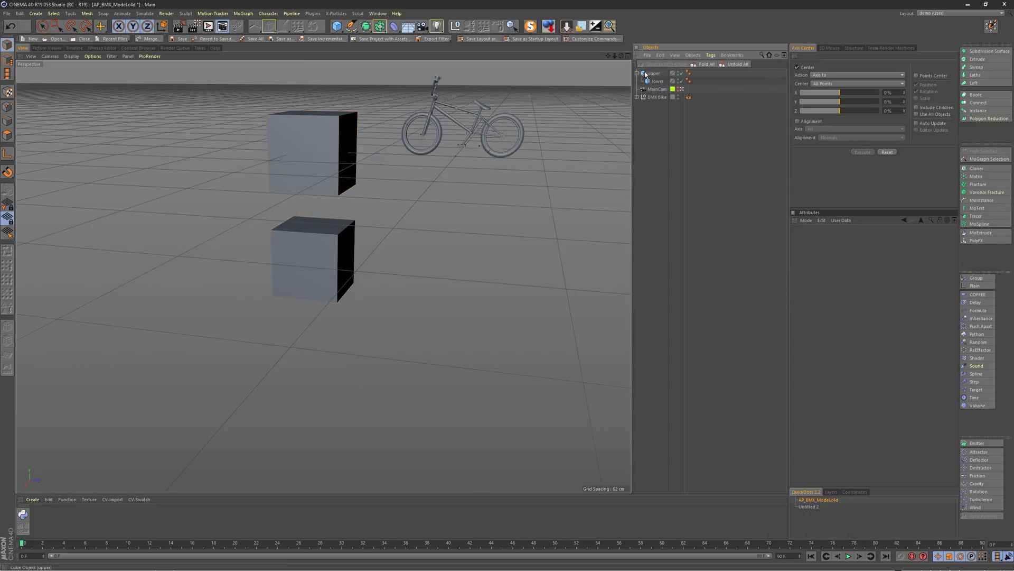
- Move the upper cube with its child about 99 cm down along Y, below floor level
left_click(645, 74)
key("e")
left_click_drag(298, 130, 334, 187)
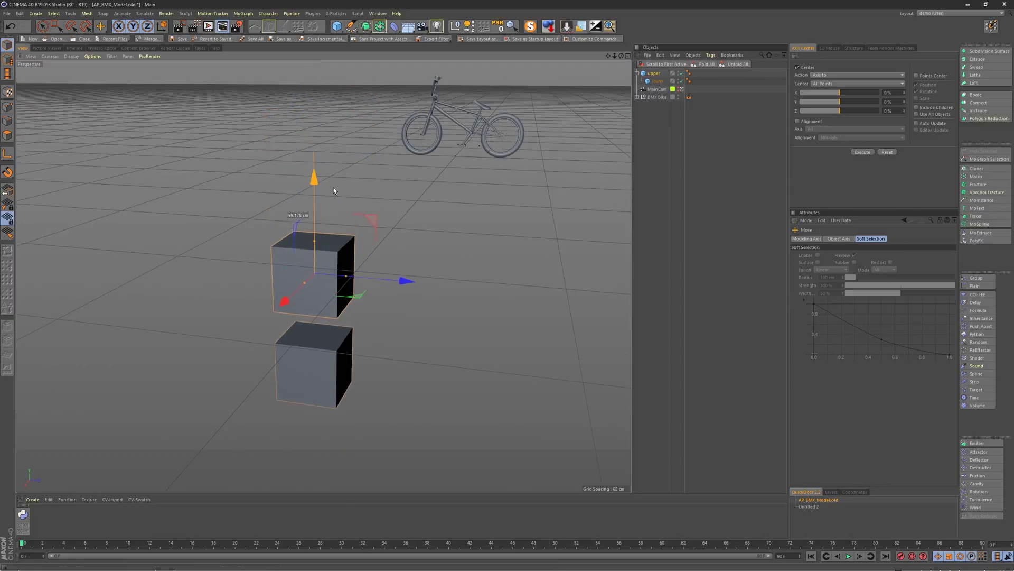
- Drop the upper cube hierarchy to the floor and inspect how both cubes sit on the grid
left_click(644, 75)
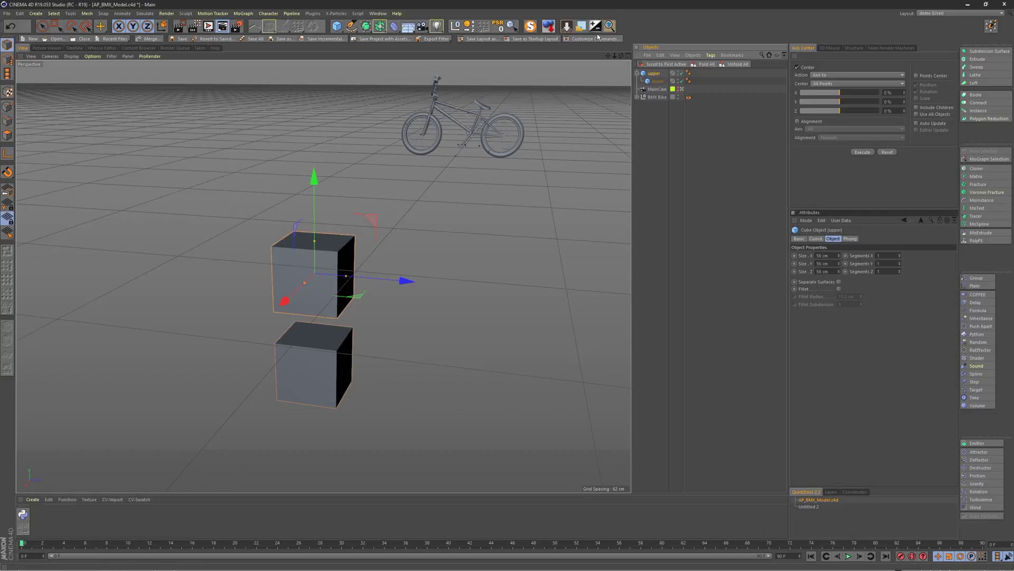
left_click(567, 30)
middle_click_drag(322, 143, 265, 297, "alt")
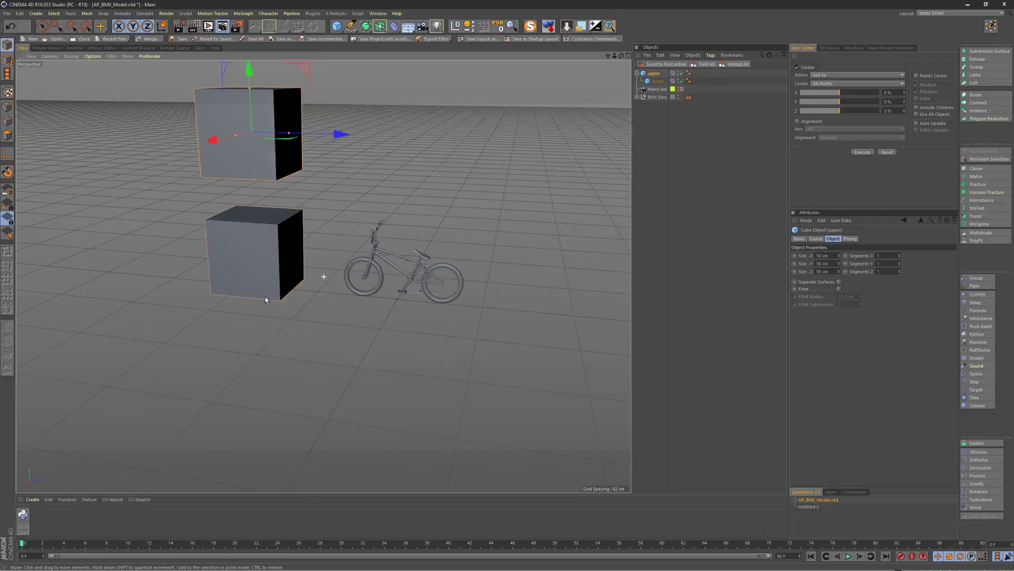
left_click_drag(265, 297, 265, 264, "alt")
middle_click_drag(248, 208, 299, 171, "alt")
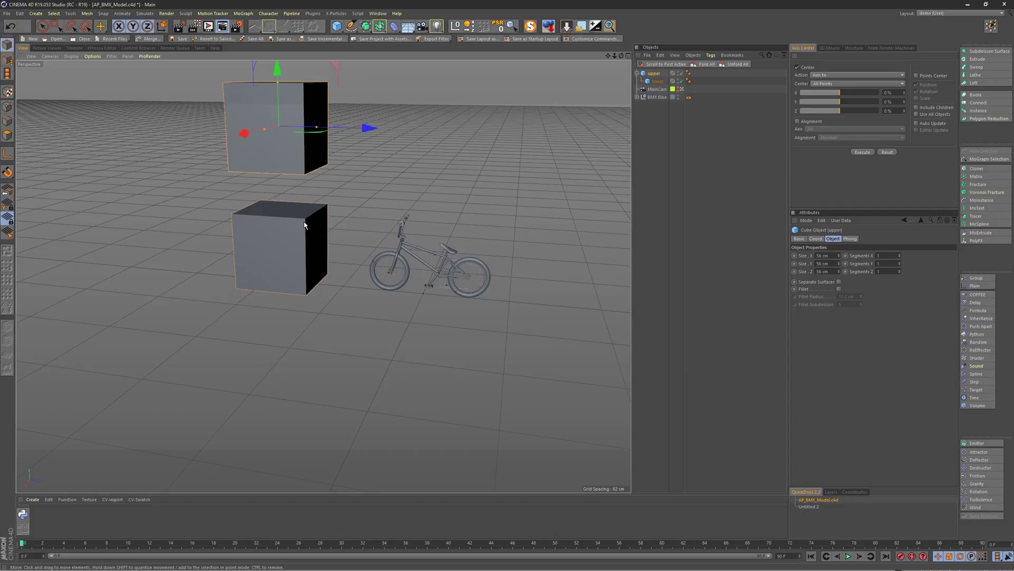
middle_click_drag(305, 224, 332, 207, "alt")
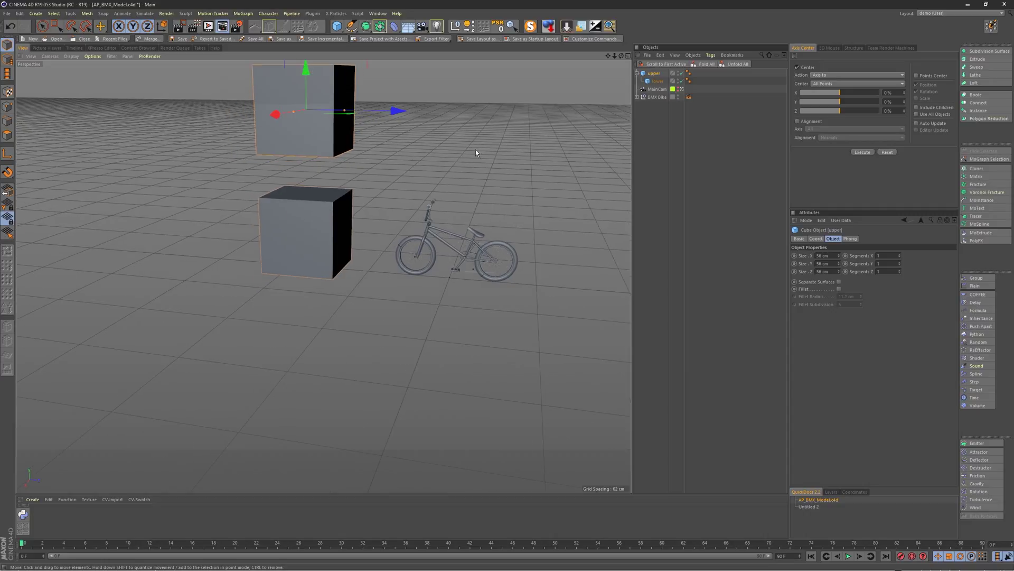
- Hide the lower cube in the editor
left_click(677, 82)
left_click(679, 80)
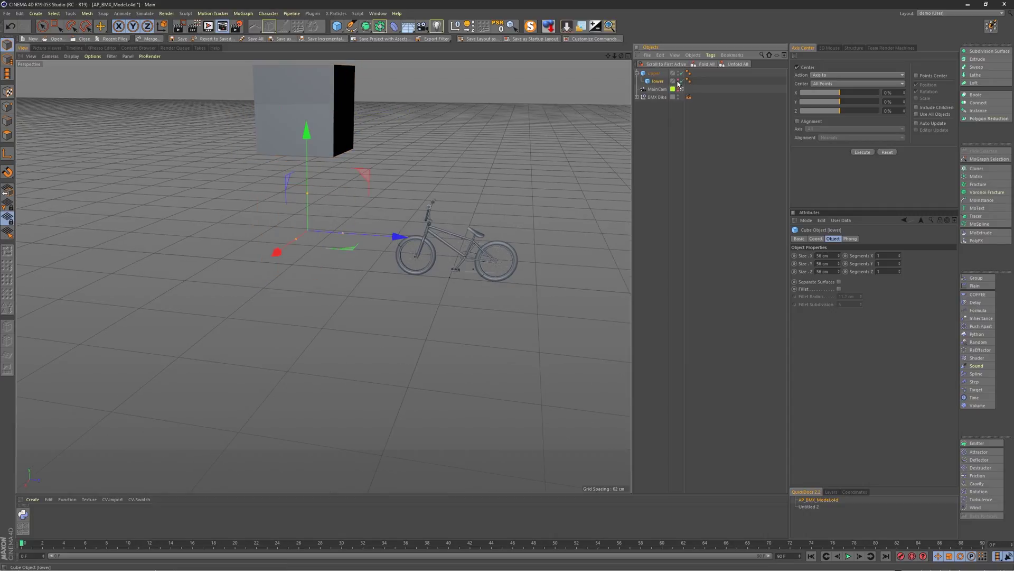
- Drop the upper cube to the floor with its child hidden, and turn the lower cube's visibility back on
left_click(653, 75)
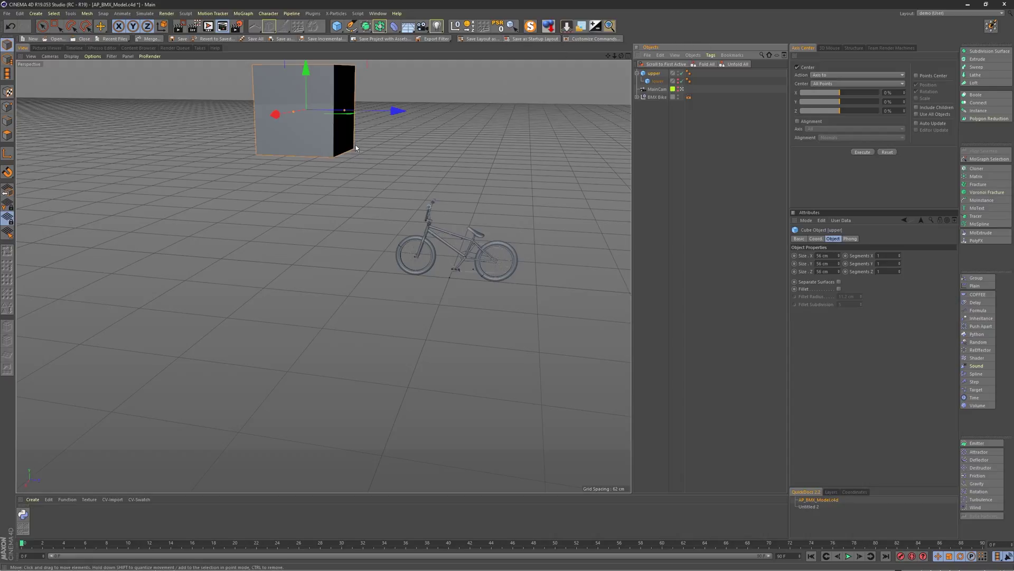
left_click_drag(356, 145, 344, 129, "alt")
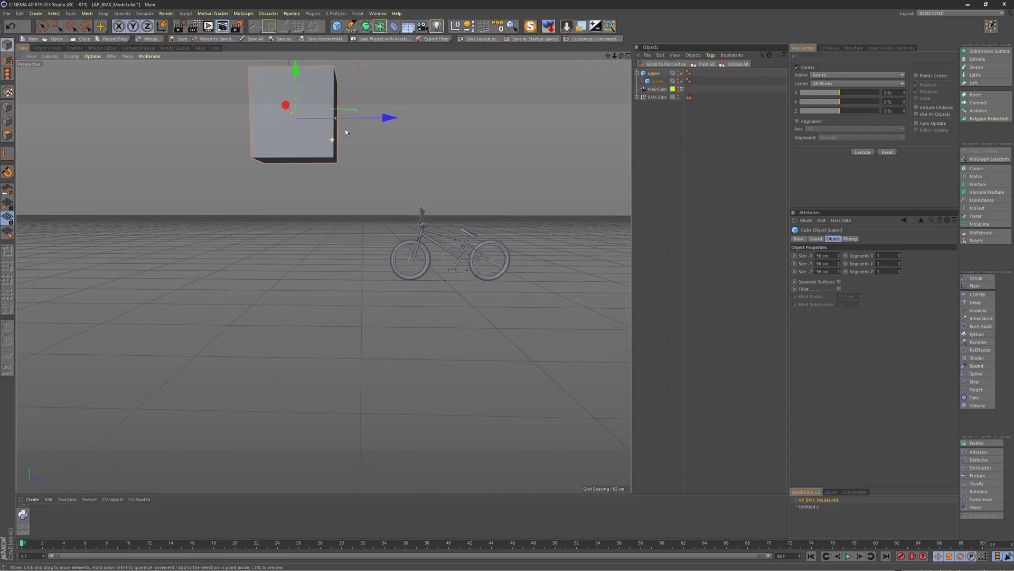
left_click(566, 26)
left_click_drag(382, 169, 296, 213, "alt")
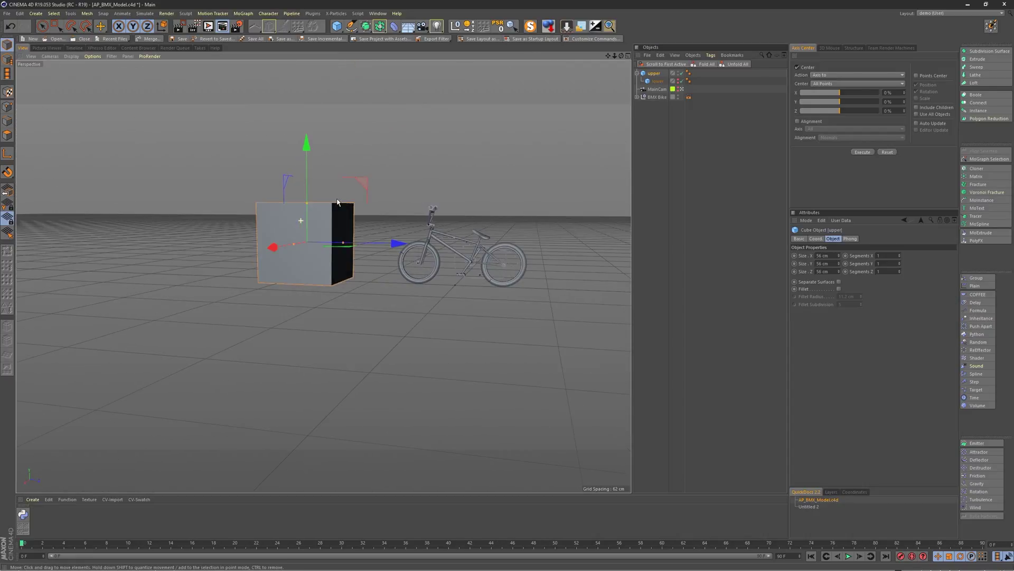
left_click(679, 81)
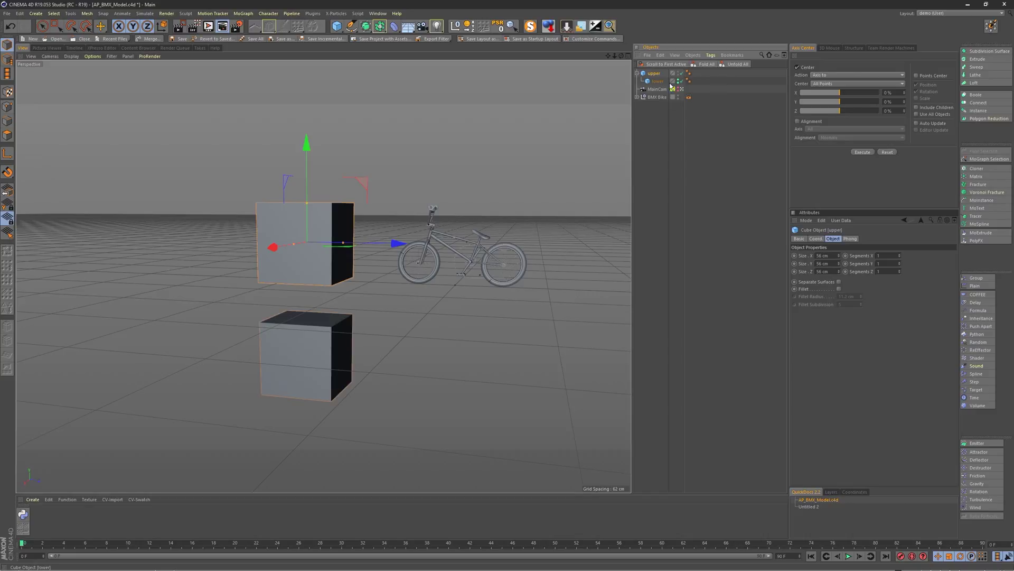